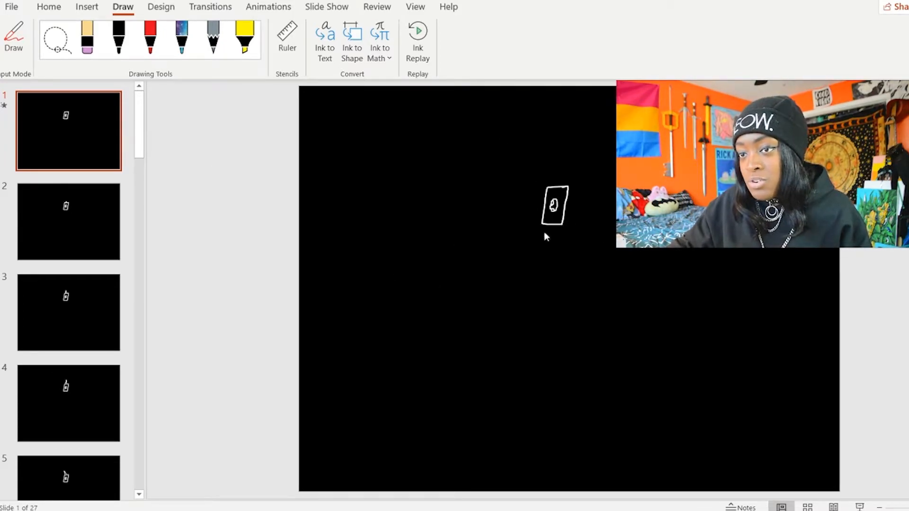
Step: Compare the drawings on slides 1 and 2, and bring up the slide commands for slide 1, including the duplicate option
key(Down)
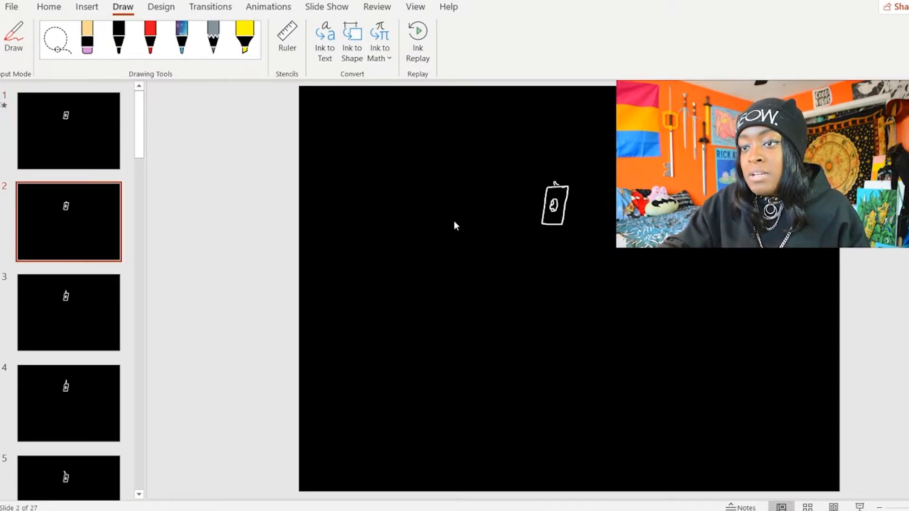
key(Down)
key(Up)
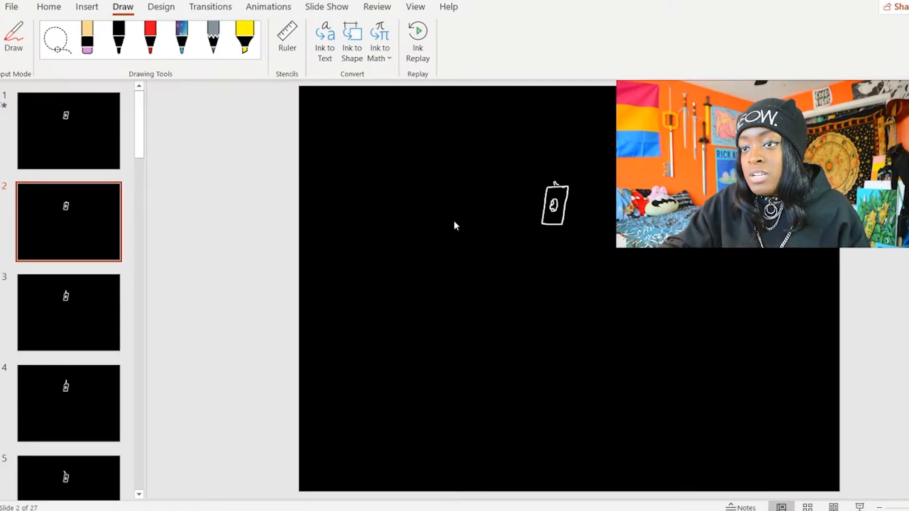
key(Up)
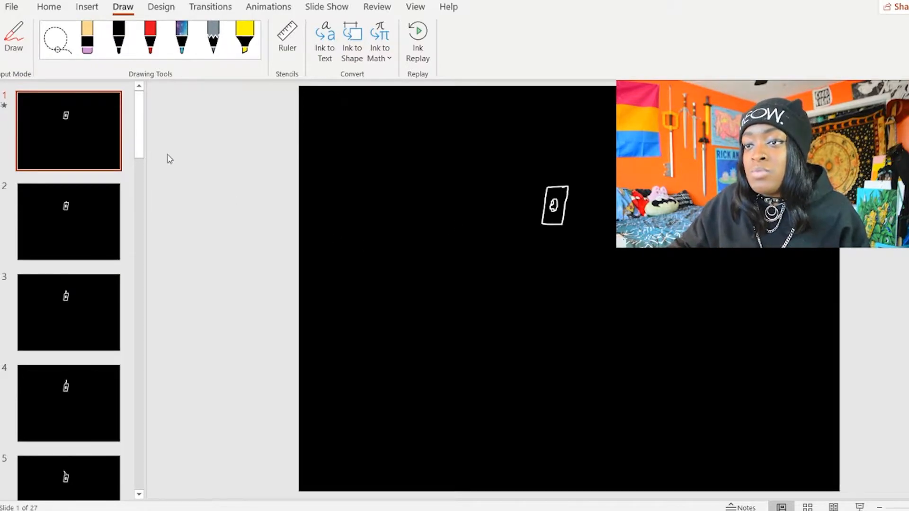
right_click(48, 135)
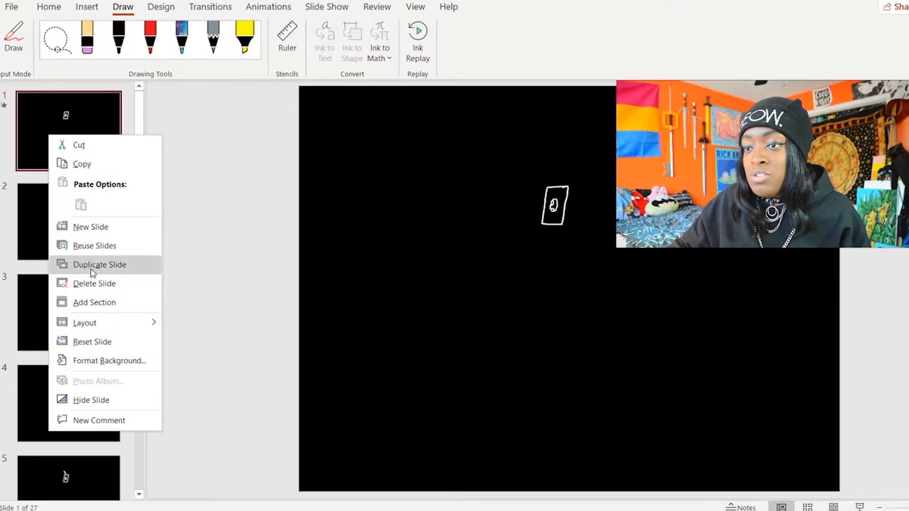
click(186, 205)
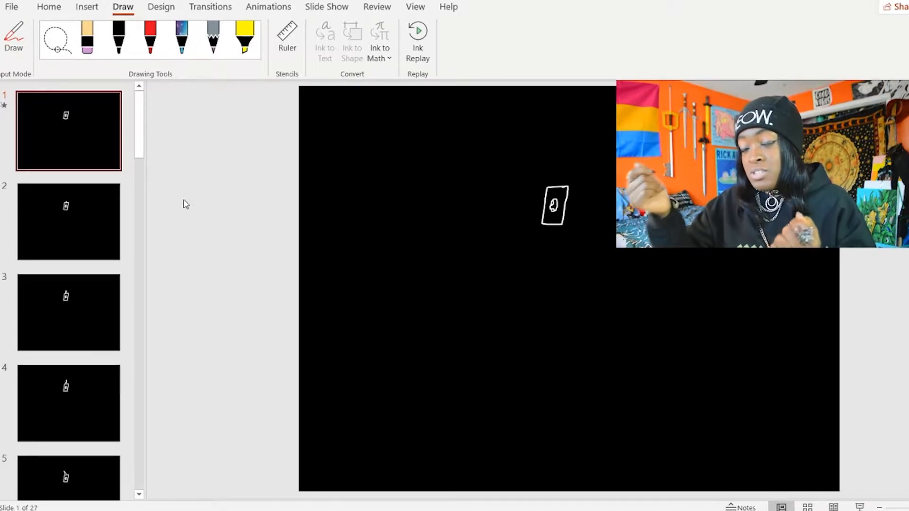
Step: Step through the black-background animation frames from slide 1 to slide 16, comparing how the drawing changes between neighbouring frames
key(Down)
key(Down)
key(Down)
key(Down)
key(Down)
key(Down)
key(Down)
key(Down)
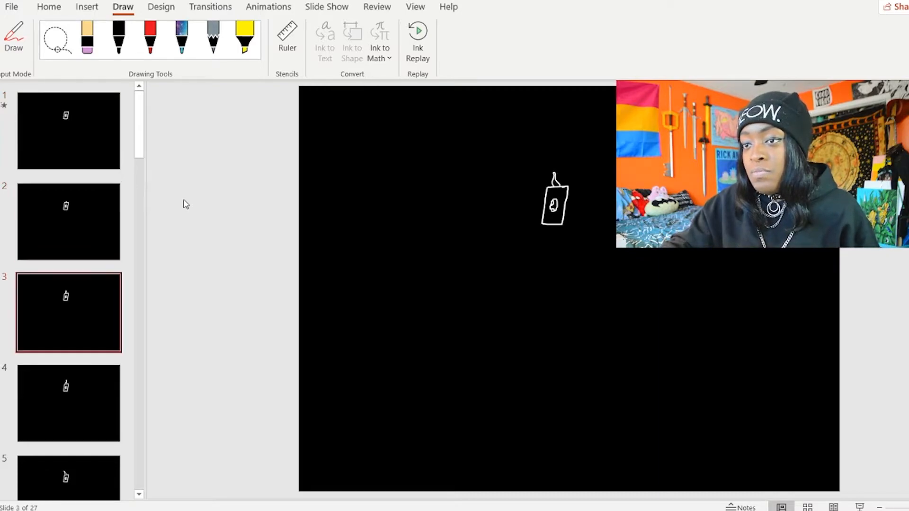
key(Down)
key(Down)
key(Down)
key(Down)
key(Down)
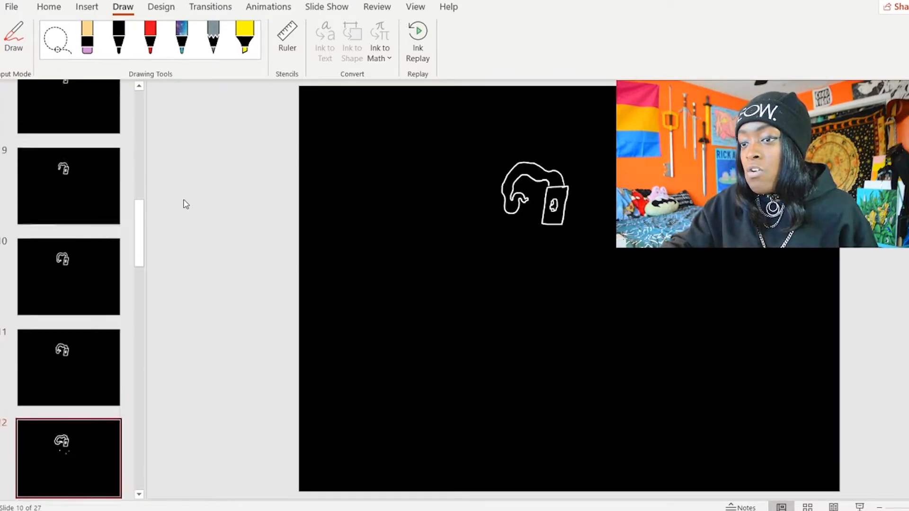
key(Up)
key(Down)
key(Up)
key(Up)
key(Up)
key(Down)
key(Down)
key(Down)
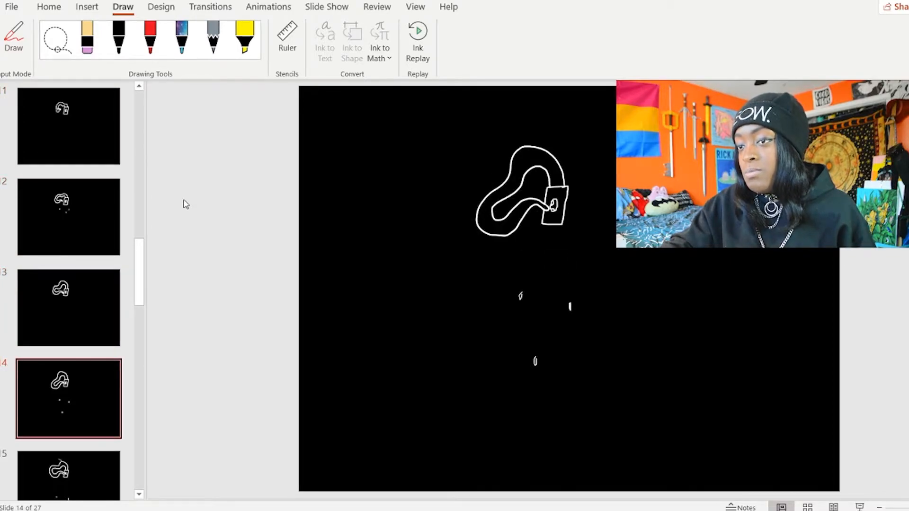
key(Down)
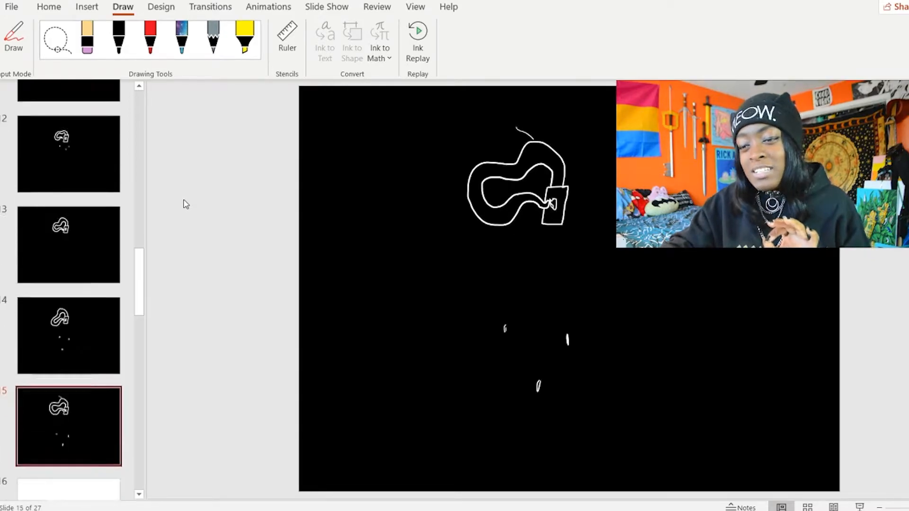
key(Down)
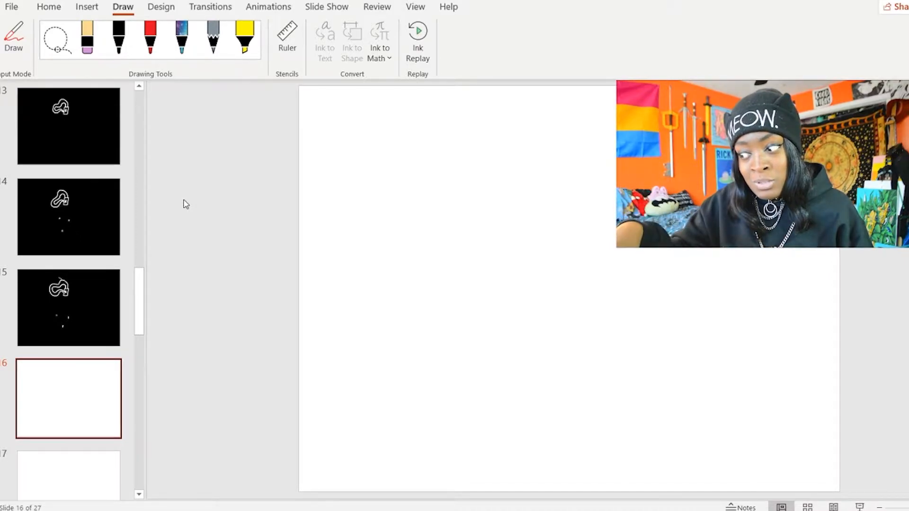
Step: Examine the white-background frames after slide 16 and continue to the black box-drawing frames starting at slide 23
key(Page_Down)
key(Page_Down)
key(Page_Down)
key(Page_Down)
key(Page_Down)
key(Page_Down)
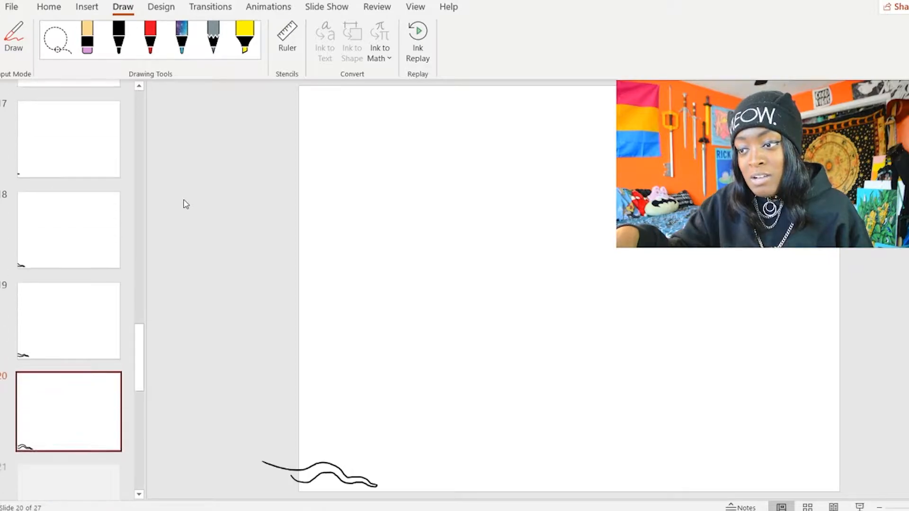
key(Page_Down)
key(Page_Down)
key(Page_Down)
key(Page_Down)
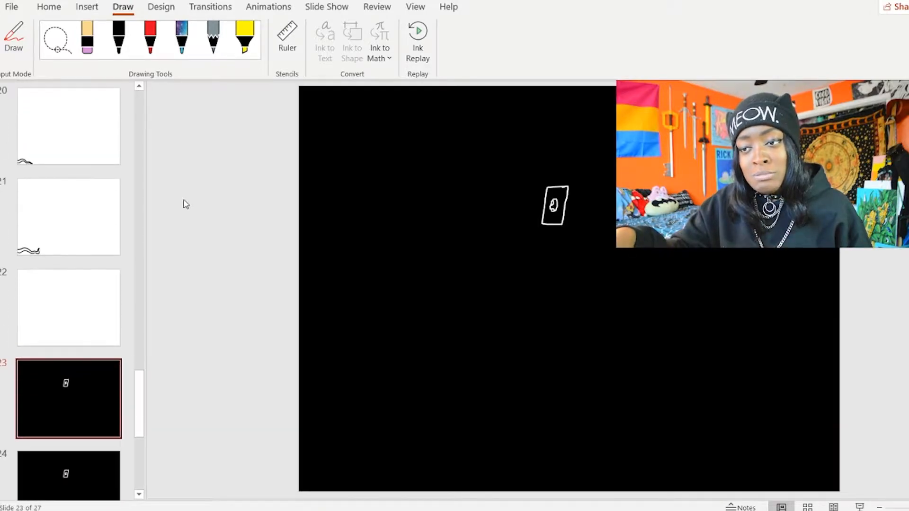
key(Page_Down)
Step: Go back through the animation frames one by one to slide 1
key(Page_Up)
key(Page_Up)
key(Page_Up)
key(Page_Up)
key(Page_Up)
key(Page_Up)
key(Page_Up)
key(Page_Up)
key(Page_Up)
key(Page_Up)
key(Page_Up)
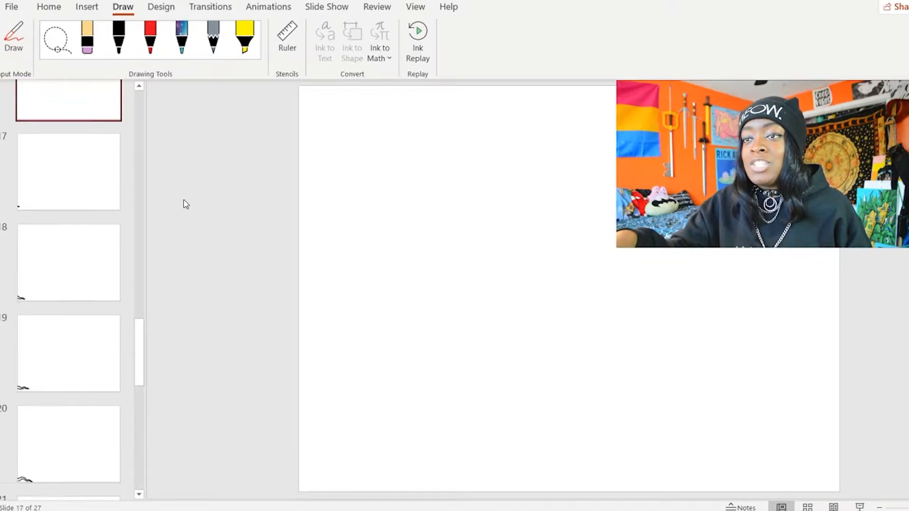
key(Page_Up)
key(Page_Up)
key(Page_Up)
key(Page_Up)
key(Page_Up)
key(Page_Up)
key(Page_Up)
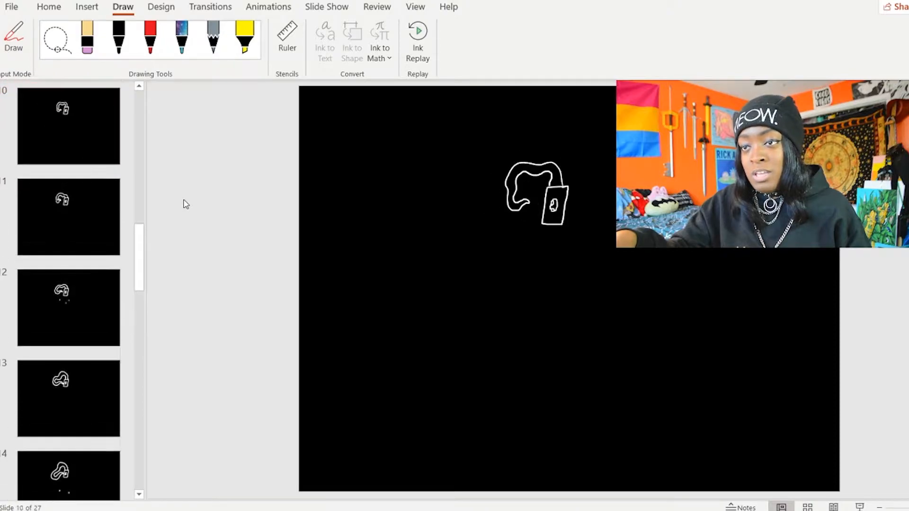
key(Page_Up)
key(Page_Up)
key(Page_Up)
key(Page_Up)
key(Page_Up)
key(Page_Up)
key(Page_Up)
key(Page_Up)
key(Page_Up)
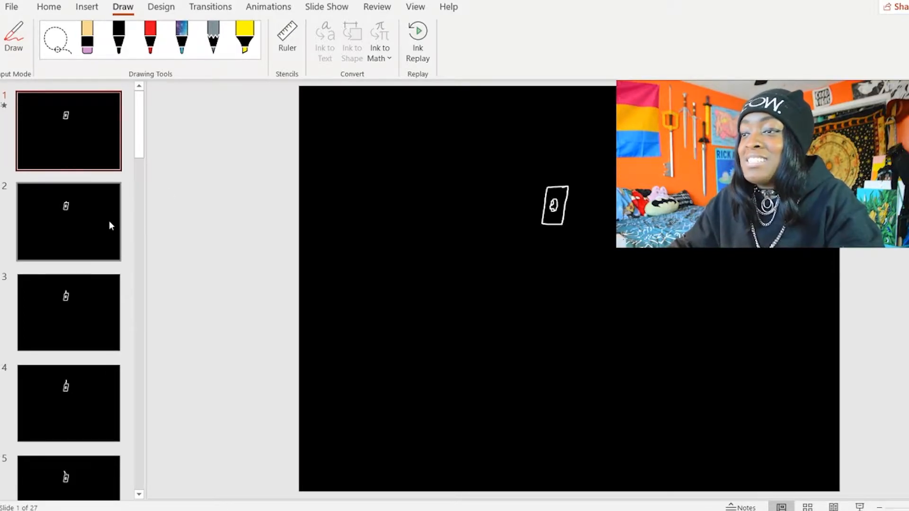
Step: Review the transition and automatic-advance timing settings of slides 2 and 1
click(91, 220)
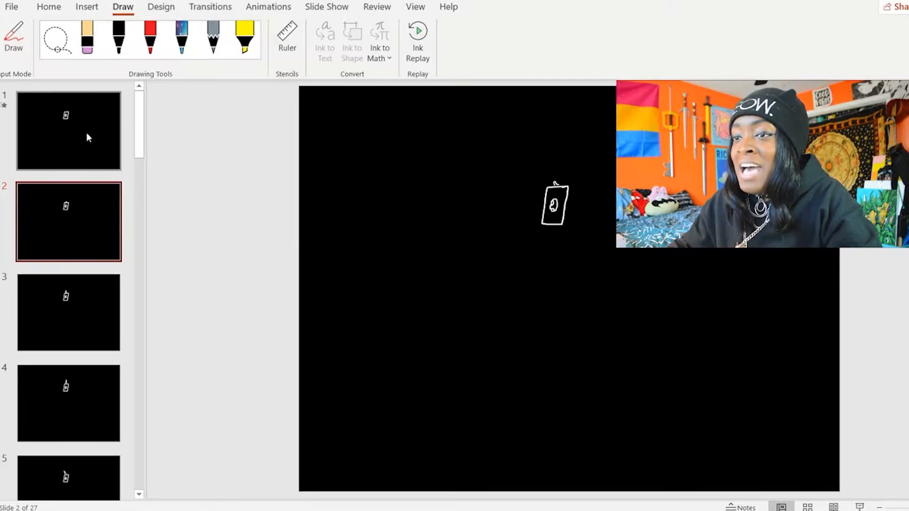
click(224, 11)
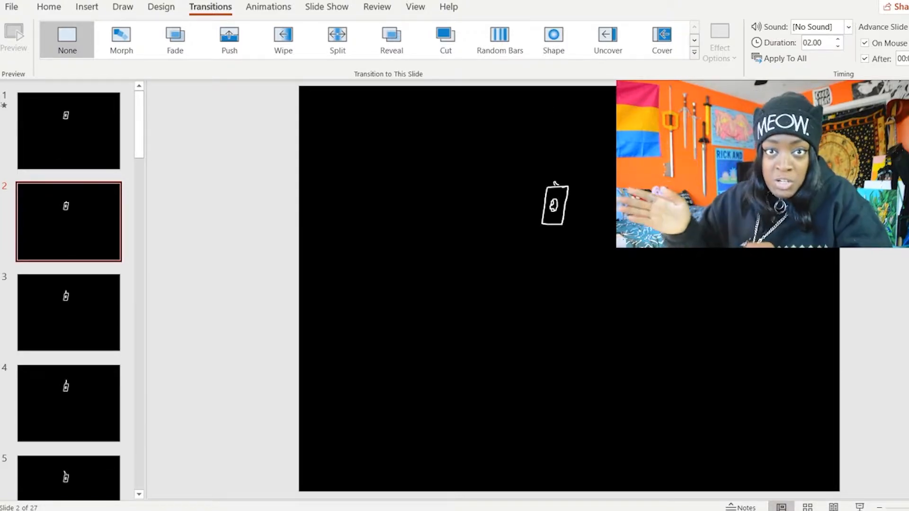
click(93, 126)
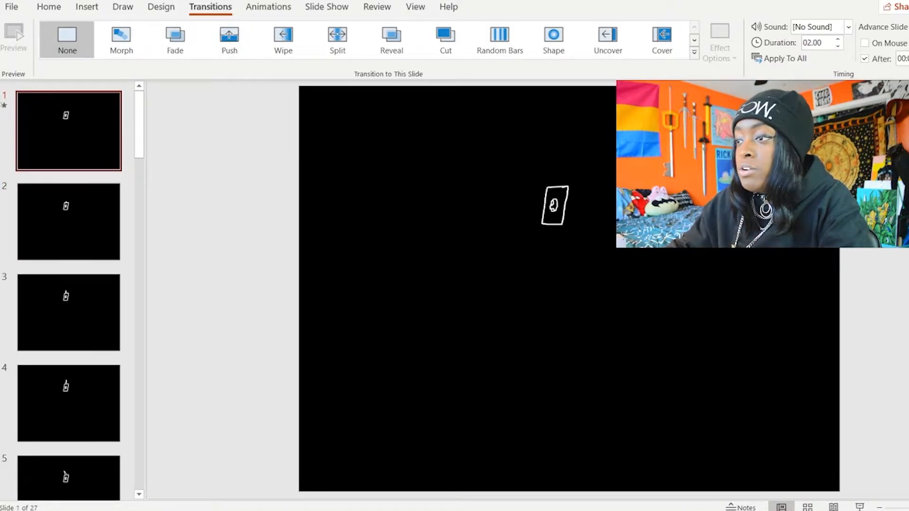
Step: Play the frames as a slide show from slide 1, end the show, and return to the first slide
key(F5)
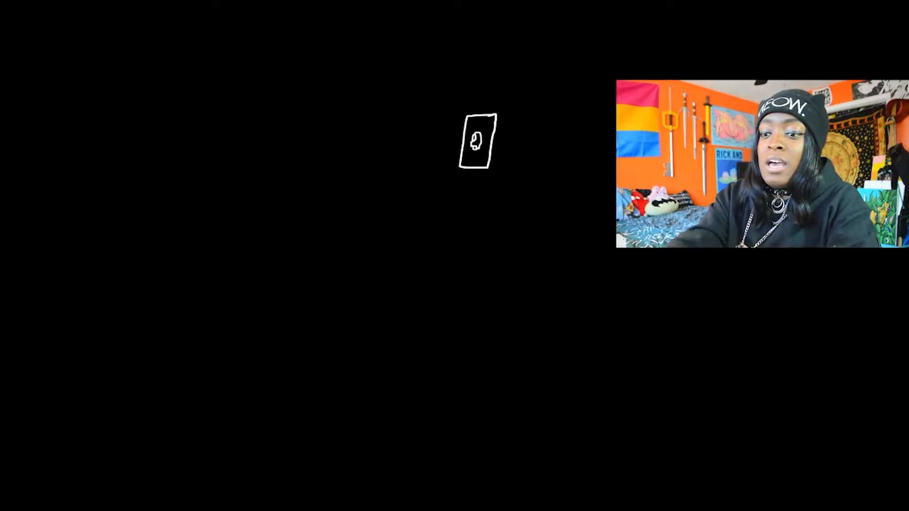
key(Escape)
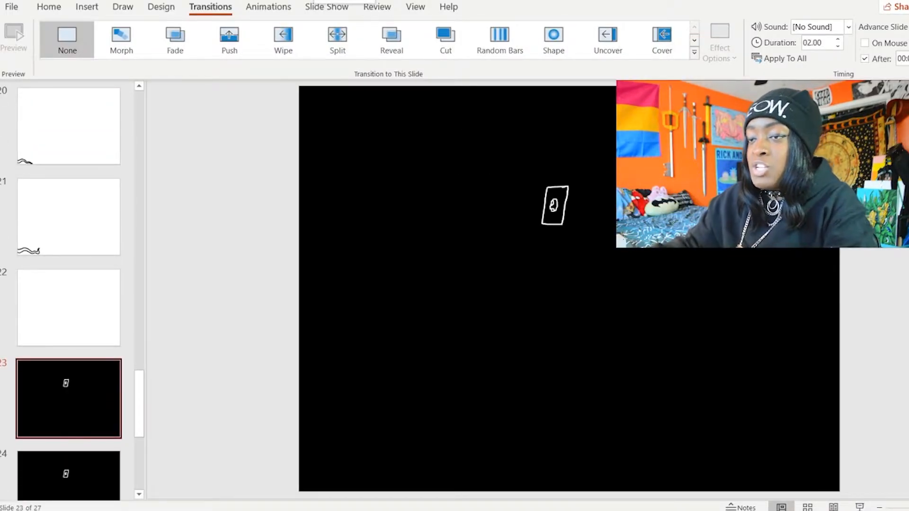
scroll(114, 286, up, 5)
drag(139, 346, 141, 109)
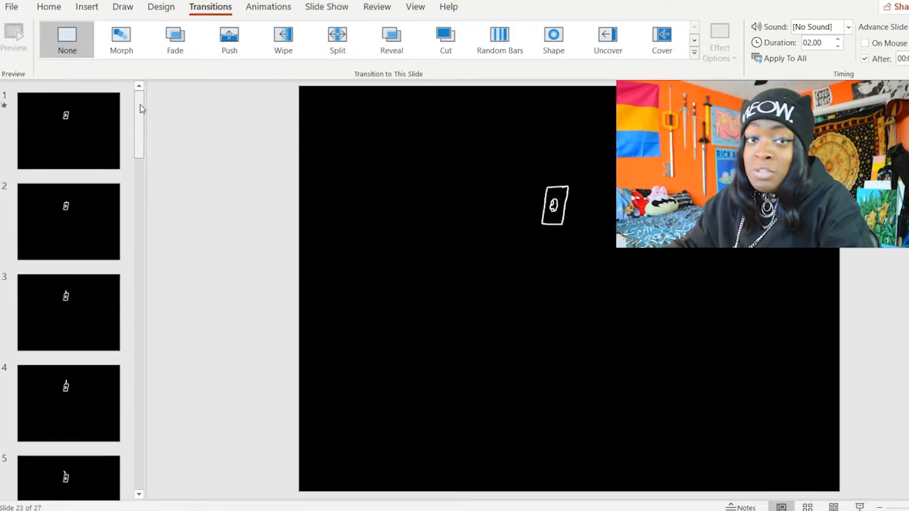
click(102, 135)
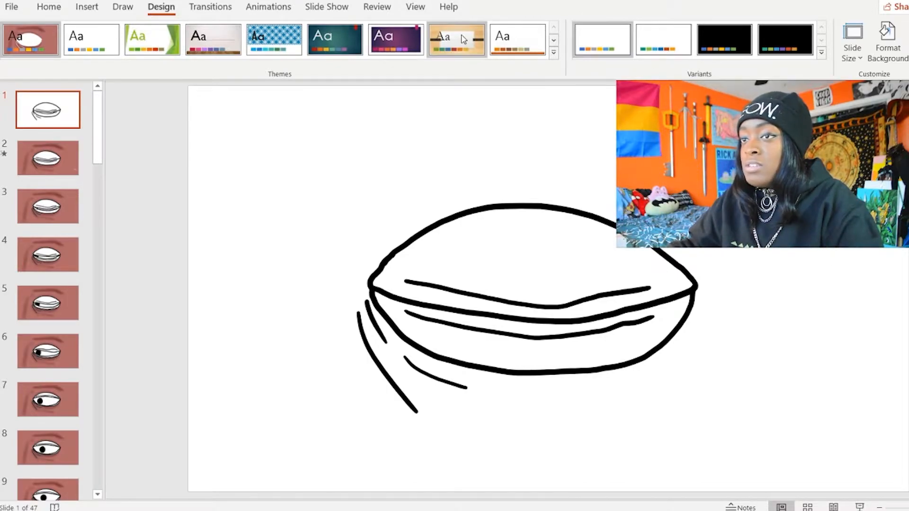
Step: Display the drawing tools for the eye animation and compare the eye frames on slides 2 and 3
click(124, 8)
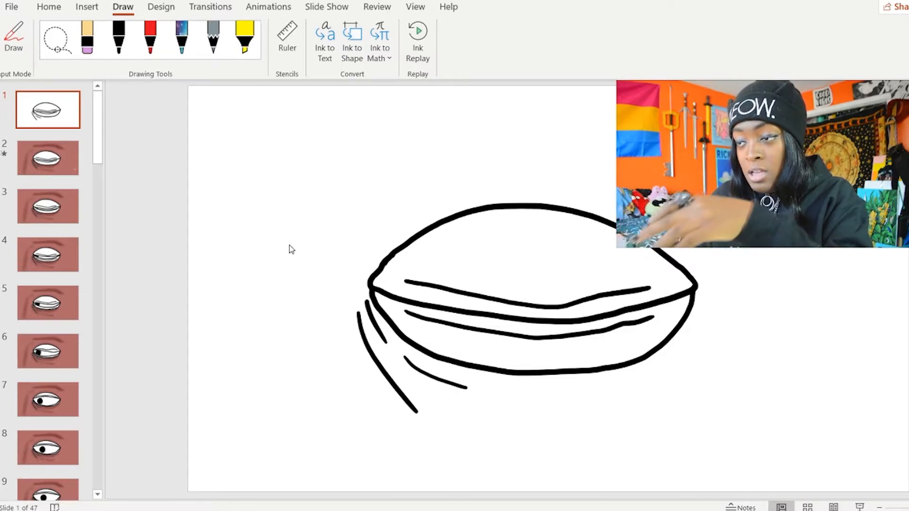
click(49, 157)
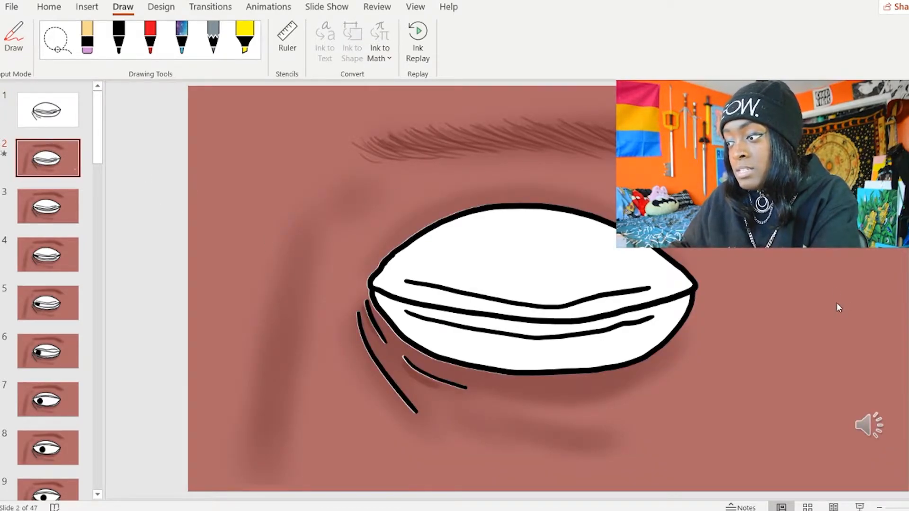
key(Down)
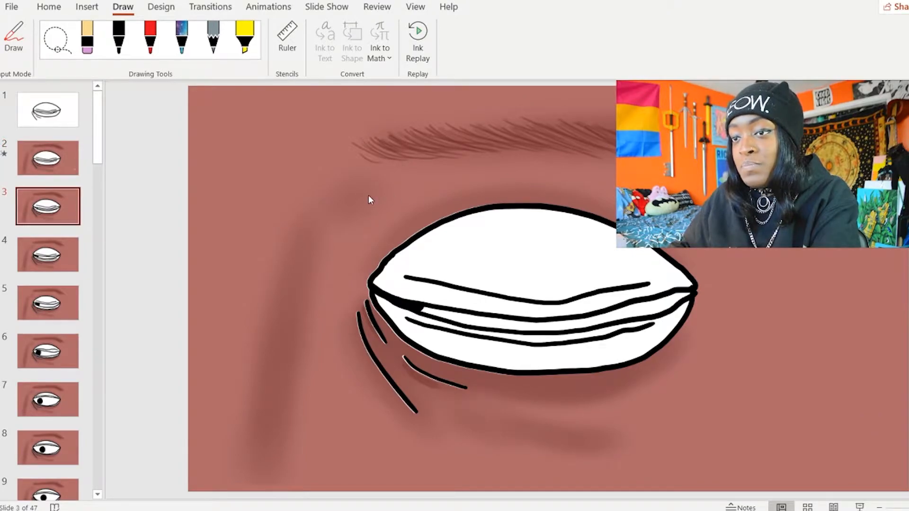
Step: Inspect the two separate eyelid strokes on slide 3 by selecting each in turn, and clear the selection
click(554, 326)
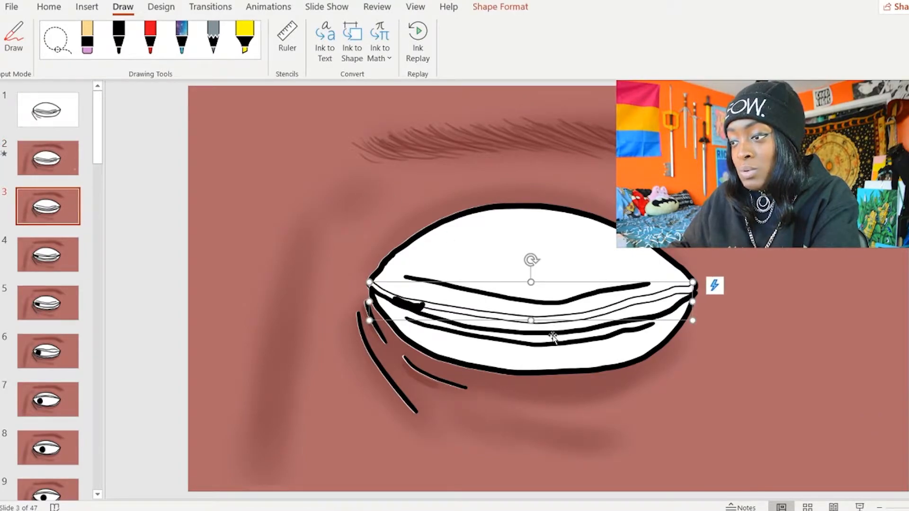
click(553, 313)
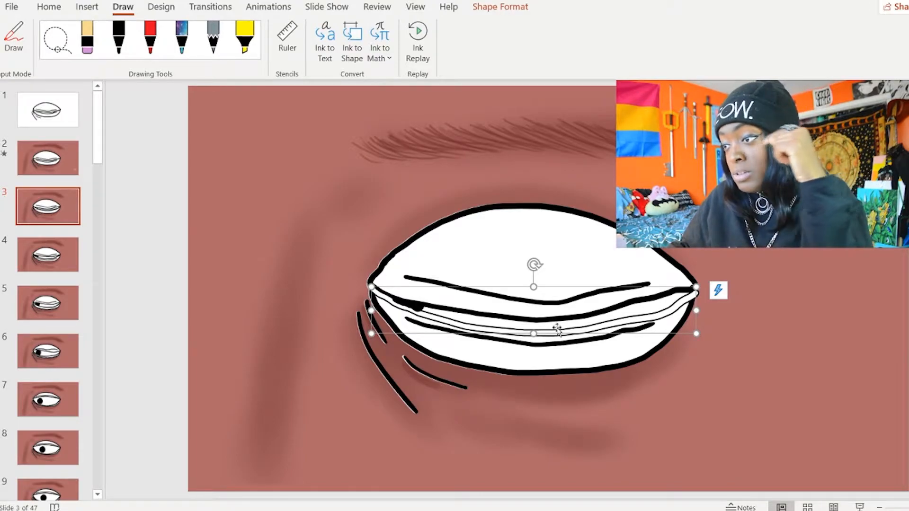
click(557, 320)
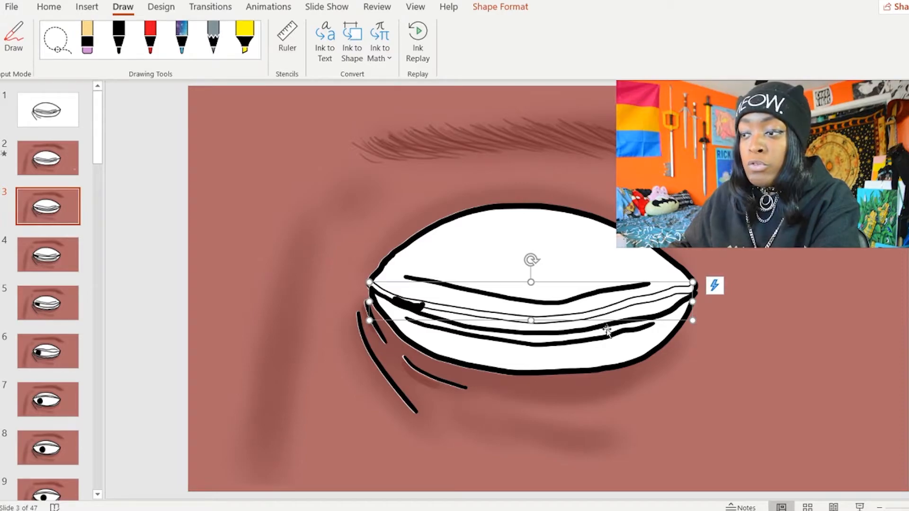
click(591, 329)
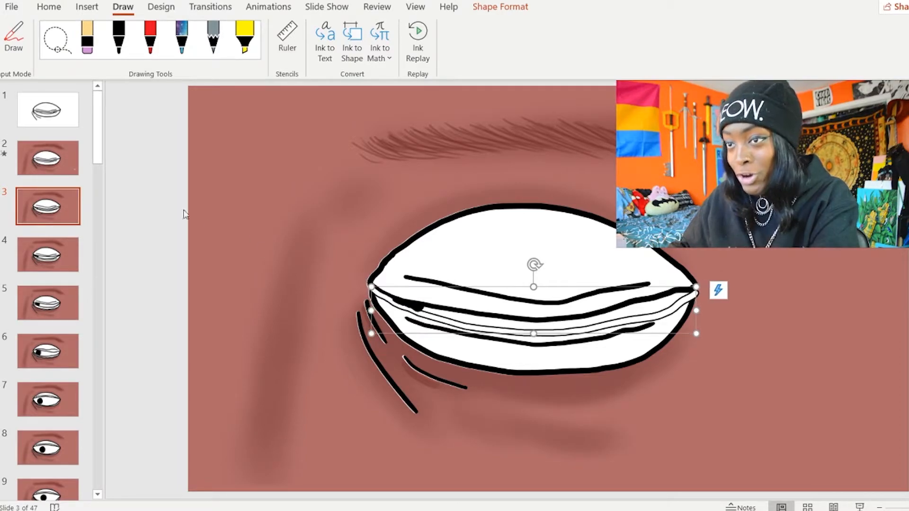
click(136, 197)
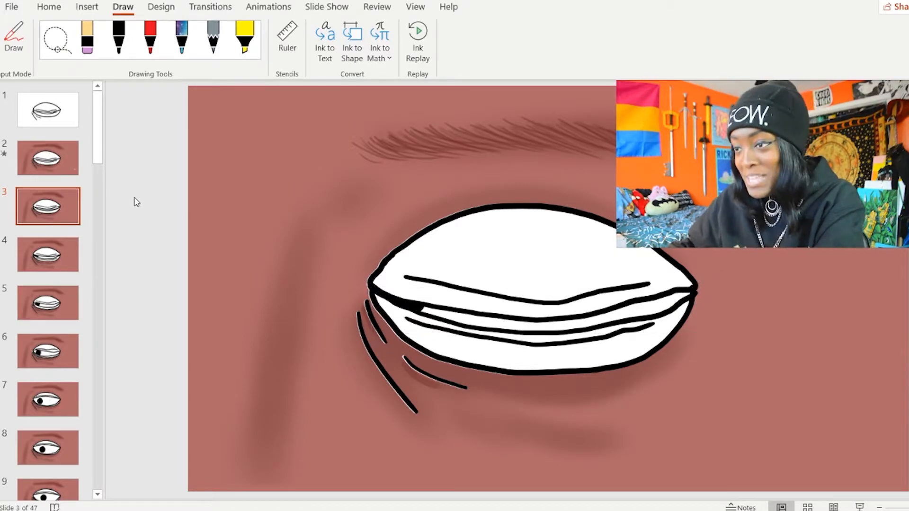
Step: Step through the eye-opening frames from slide 4 to slide 9, examining how the eyelids and pupil move
key(Down)
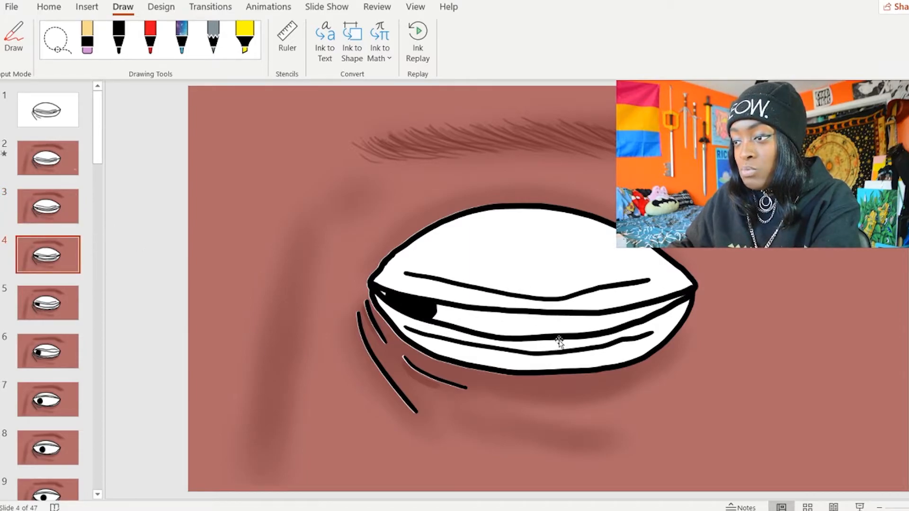
key(Down)
key(Down)
key(Down)
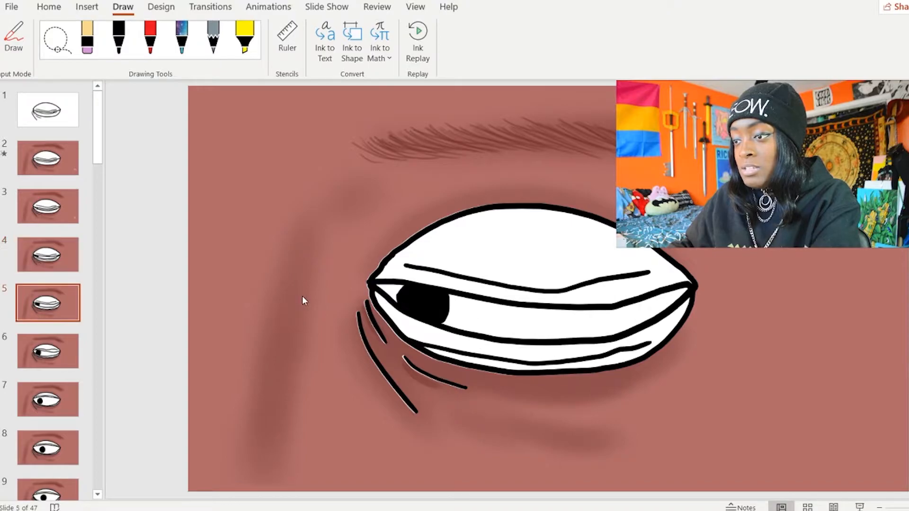
key(Down)
key(Down)
key(Down)
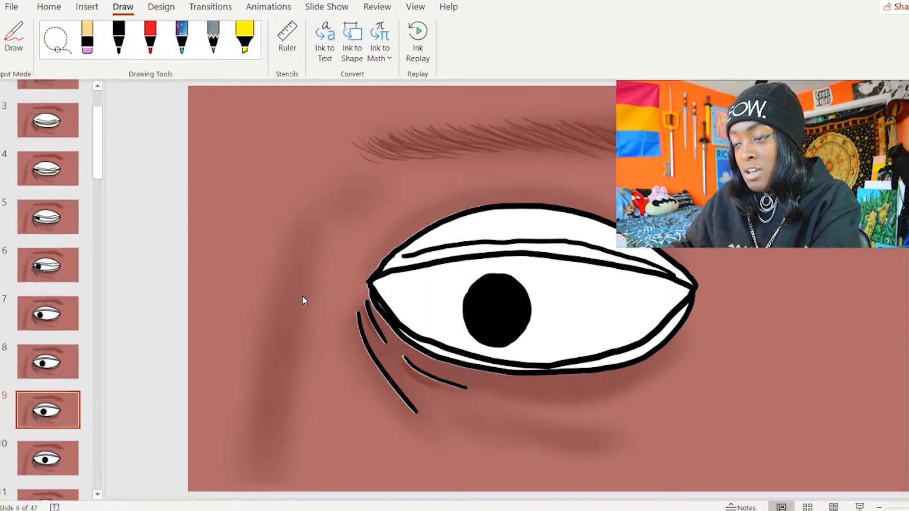
Step: Go back from slide 9 to slide 4 to re-examine the pupil's position in the eye-opening frames
key(Up)
key(Up)
key(Up)
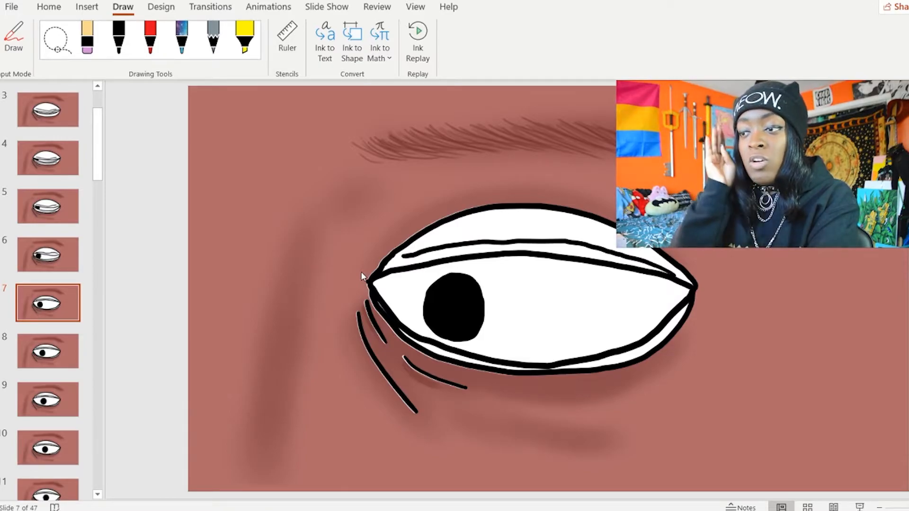
scroll(361, 272, up, 3)
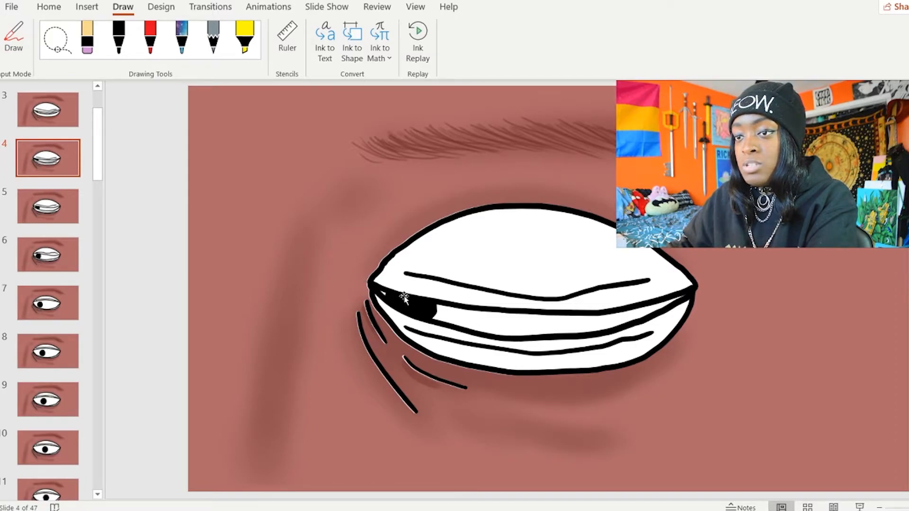
Step: Step forward from slide 4 to slide 12, following the pupil's movement towards the centre of the opening eye
scroll(404, 297, down, 2)
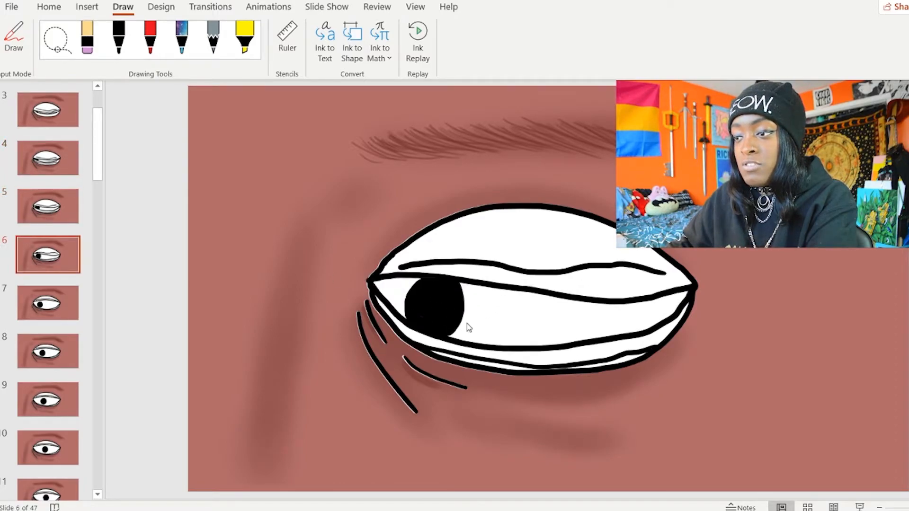
scroll(467, 326, down, 1)
scroll(503, 363, down, 1)
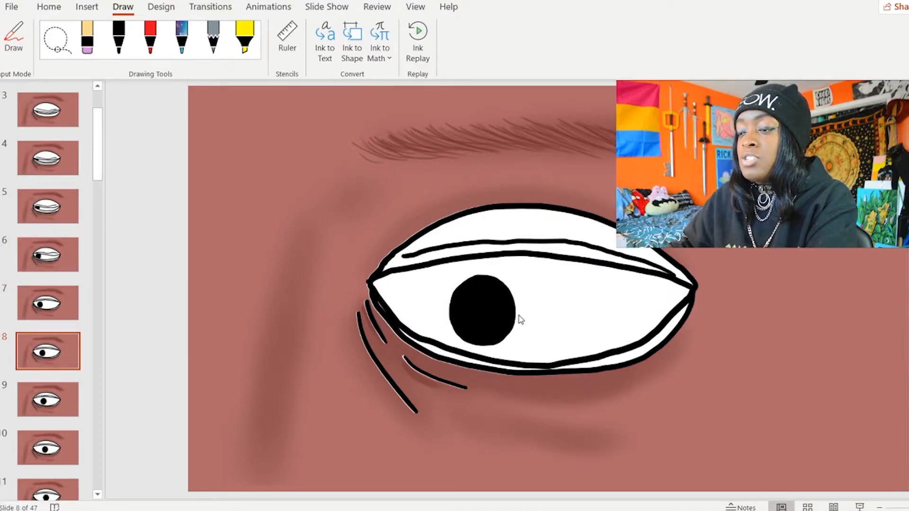
scroll(488, 278, down, 1)
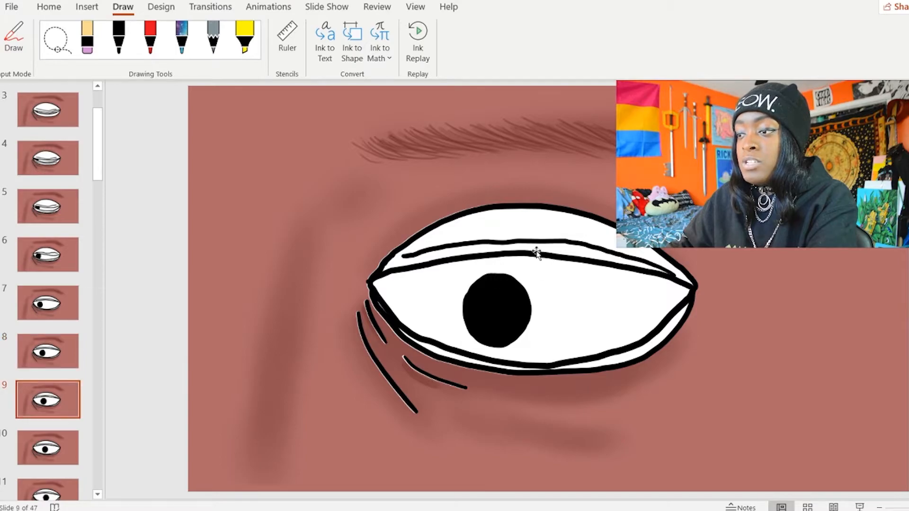
scroll(520, 303, down, 1)
scroll(521, 304, down, 1)
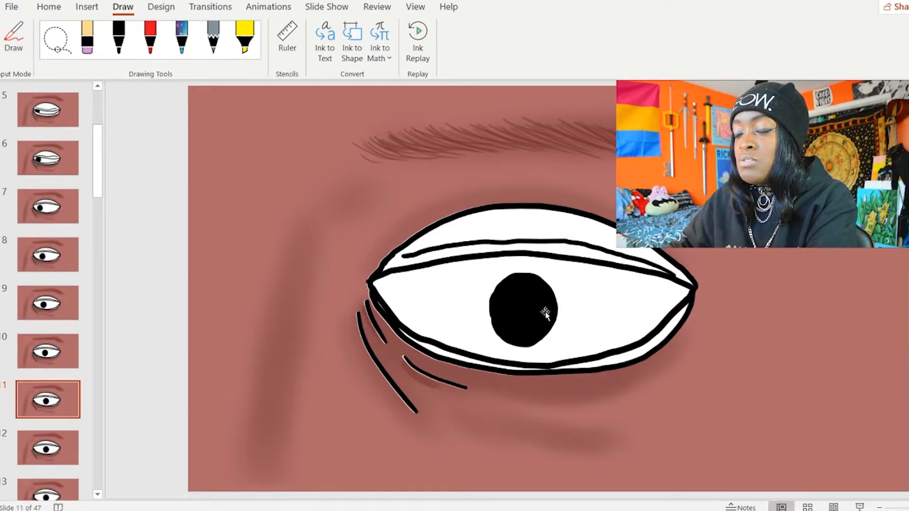
scroll(542, 313, down, 1)
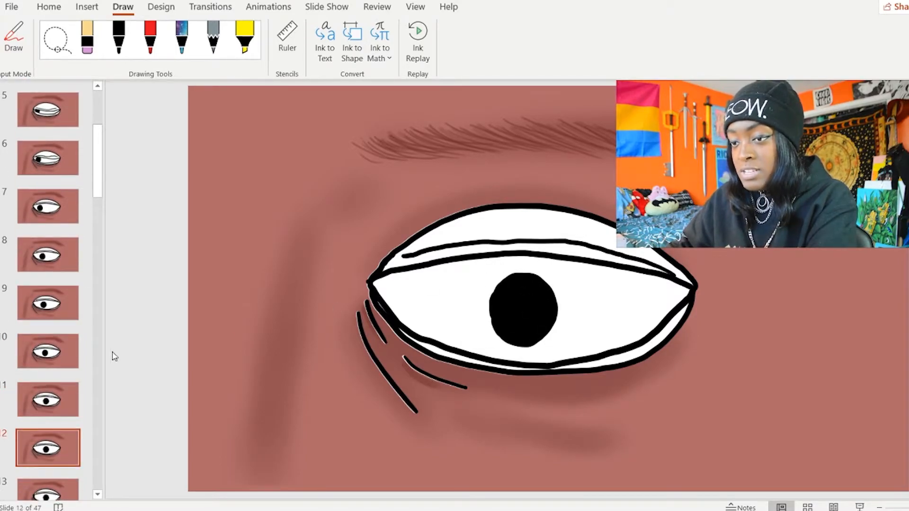
Step: Look through the thumbnails after slide 12 and advance to slide 19, examining how the second pupil enters the eye
scroll(53, 358, down, 1)
scroll(53, 357, down, 3)
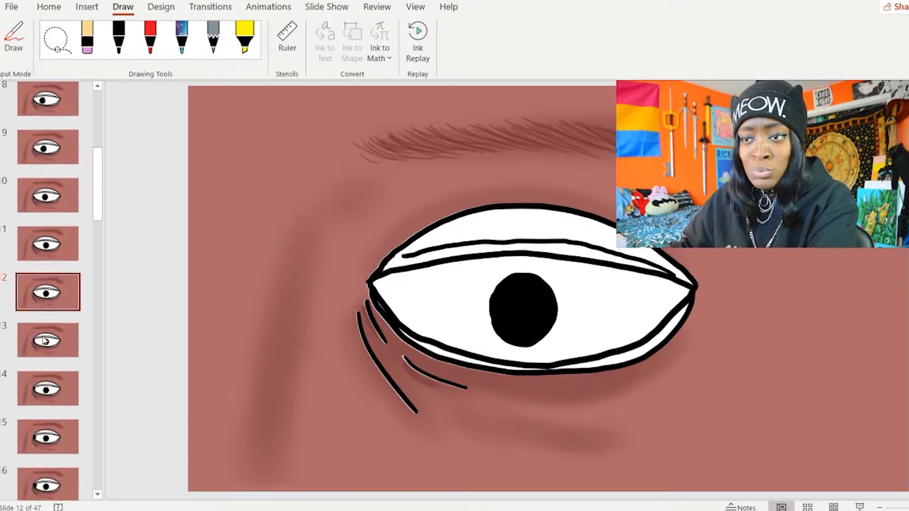
scroll(47, 265, down, 2)
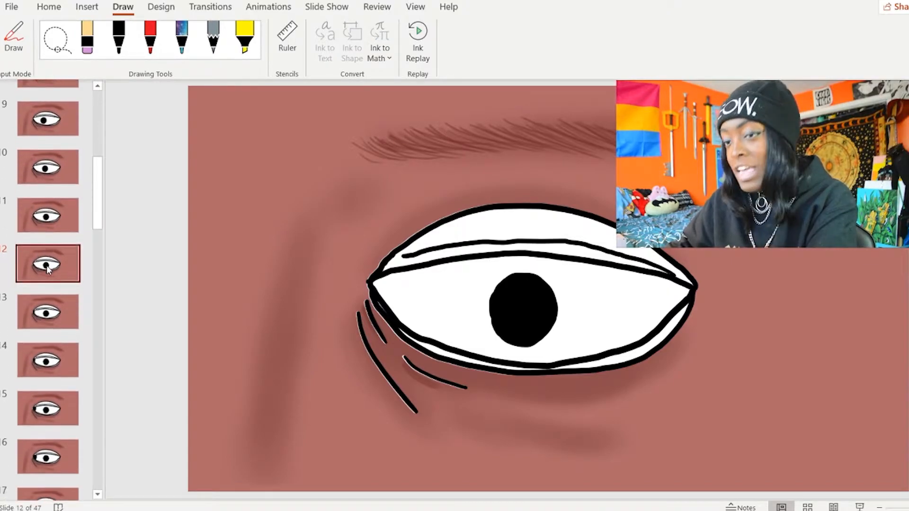
scroll(49, 270, down, 1)
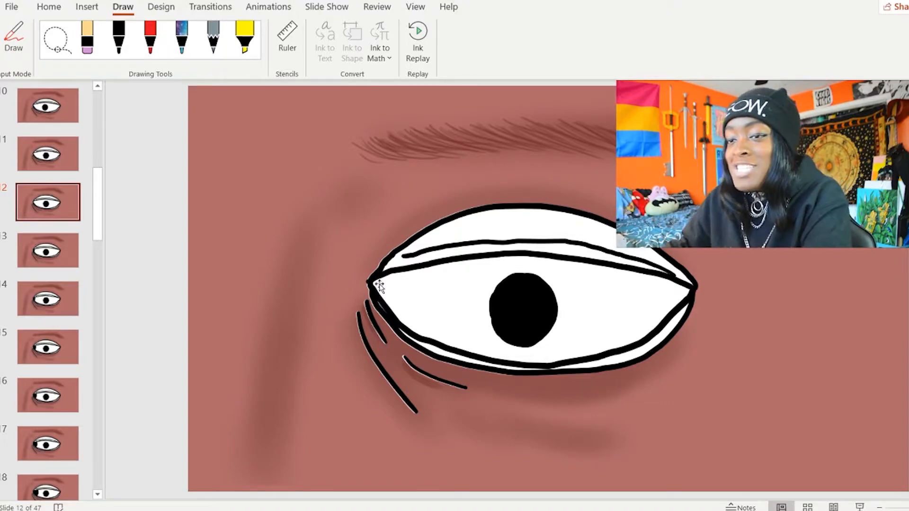
key(Page_Down)
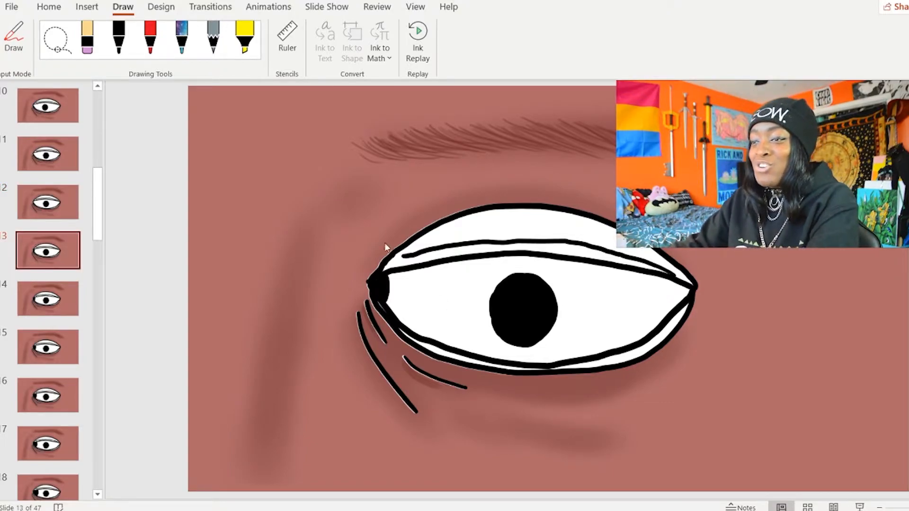
key(Page_Down)
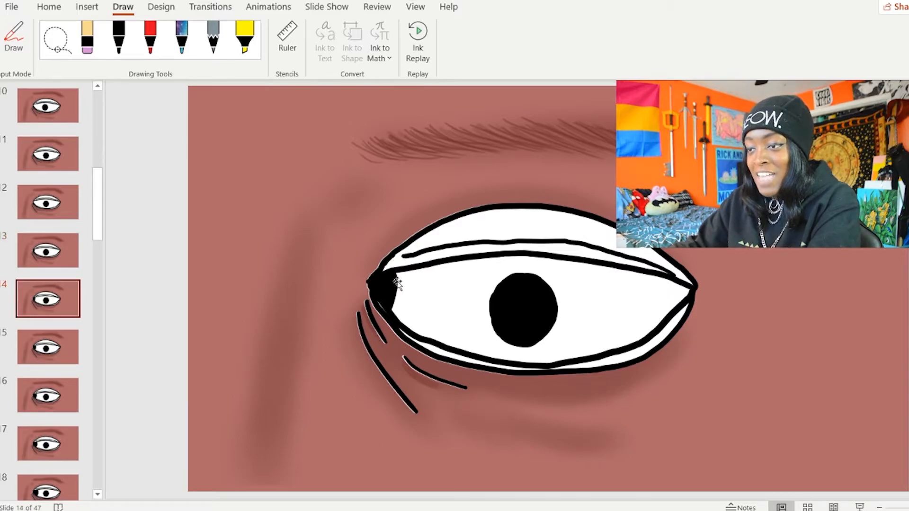
key(Page_Down)
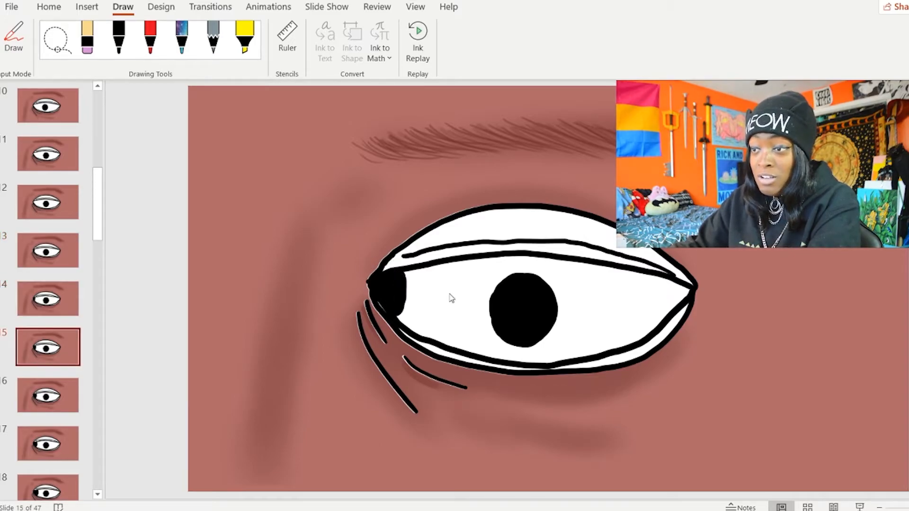
key(Page_Down)
key(Page_Down)
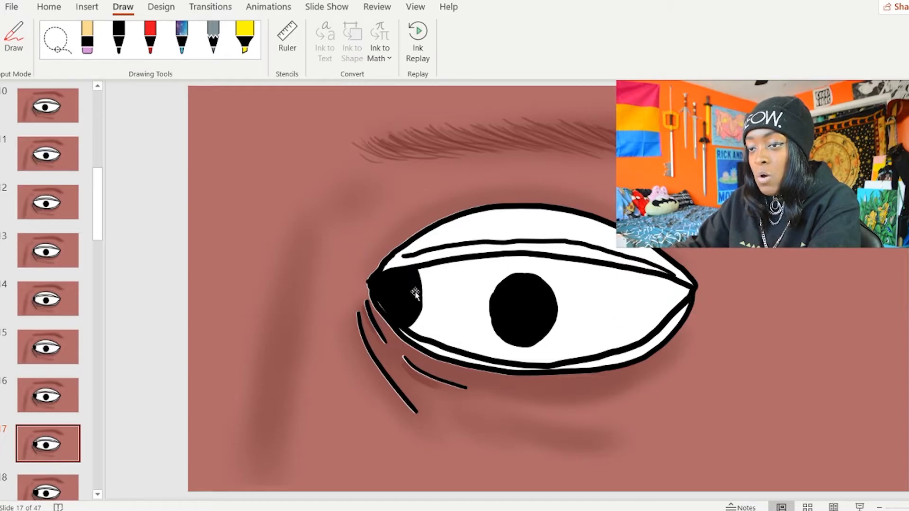
key(Page_Down)
key(Page_Down)
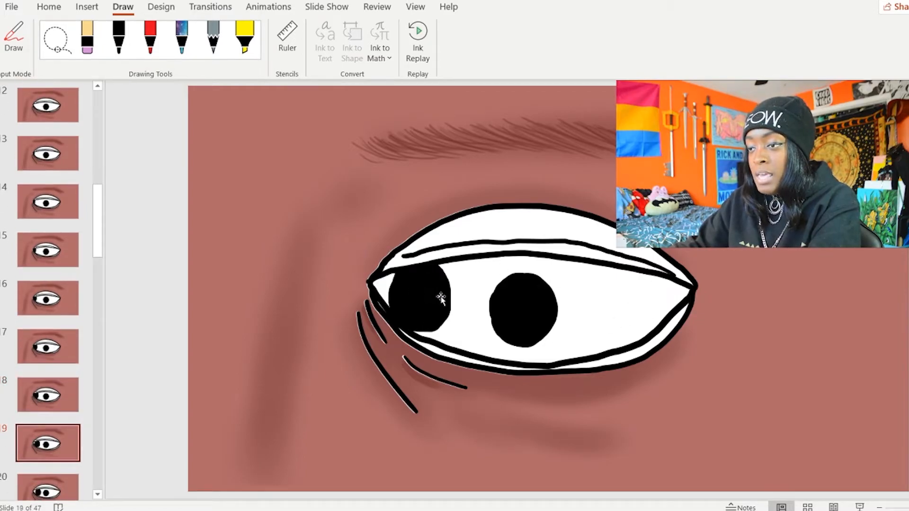
Step: Continue from slide 19 to slide 25 to follow the second pupil as it merges with the central one
key(Page_Down)
key(Page_Down)
key(Page_Down)
key(Page_Down)
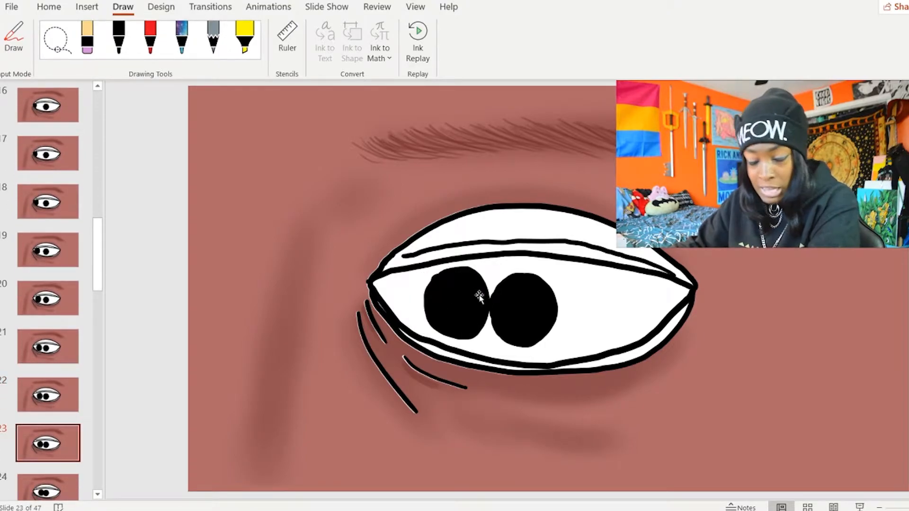
key(Page_Down)
key(Page_Down)
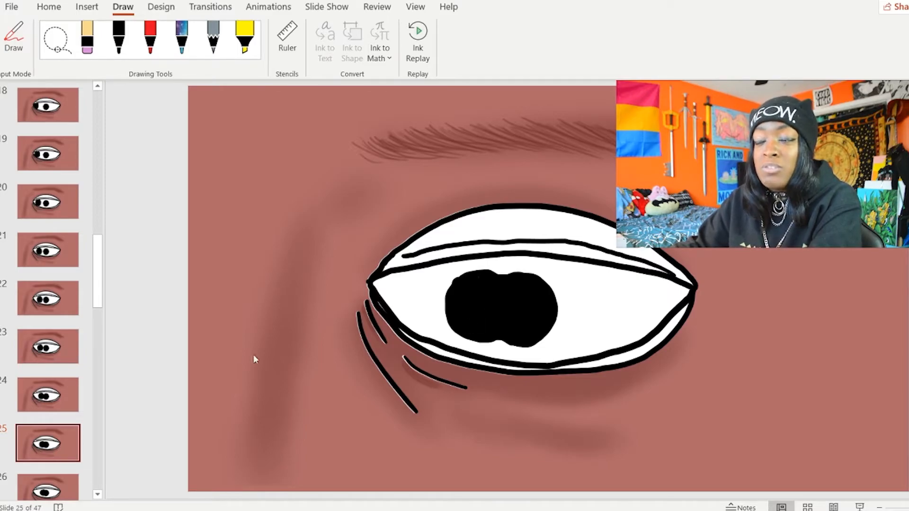
Step: Inspect the overlapping ink strokes of the second pupil on slide 25 by selecting them, and clear the selection
click(491, 305)
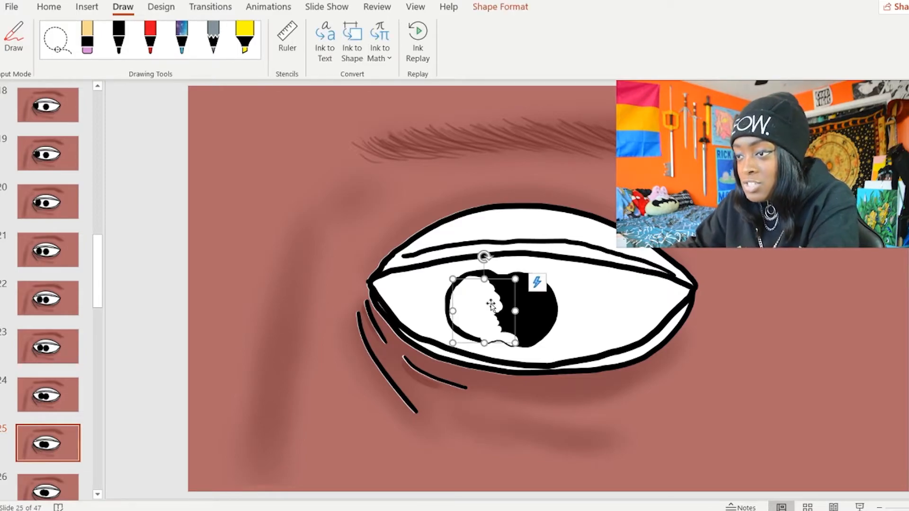
click(447, 294)
shift+click(449, 295)
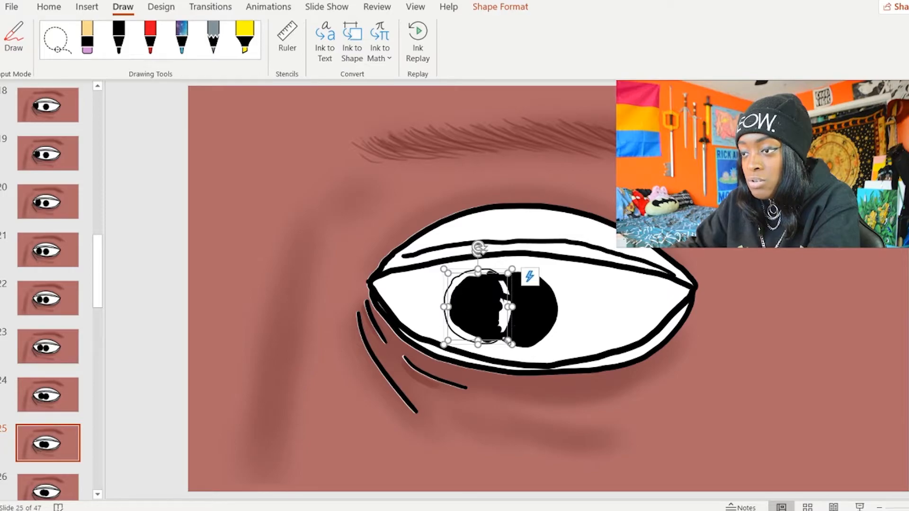
click(129, 269)
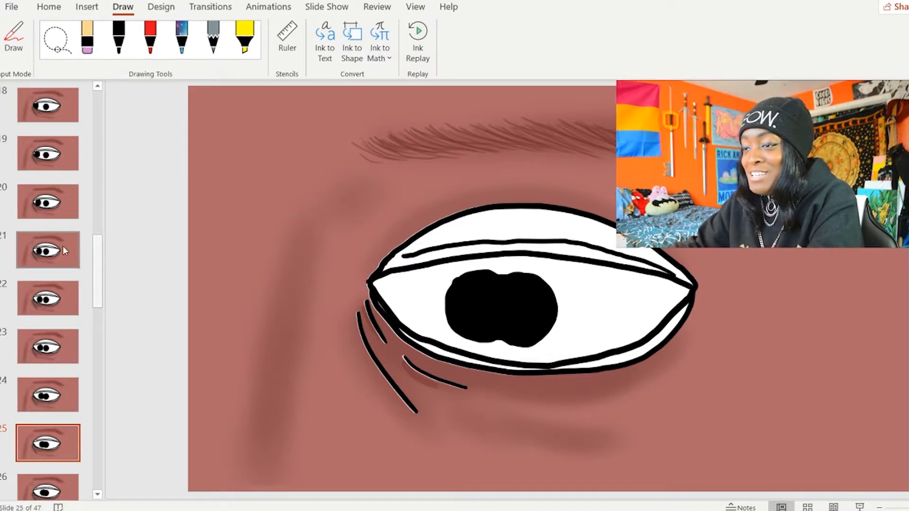
Step: Step from slide 25 to slide 31, examining how the merged pupil grows frame by frame
scroll(139, 212, down, 1)
scroll(138, 212, down, 2)
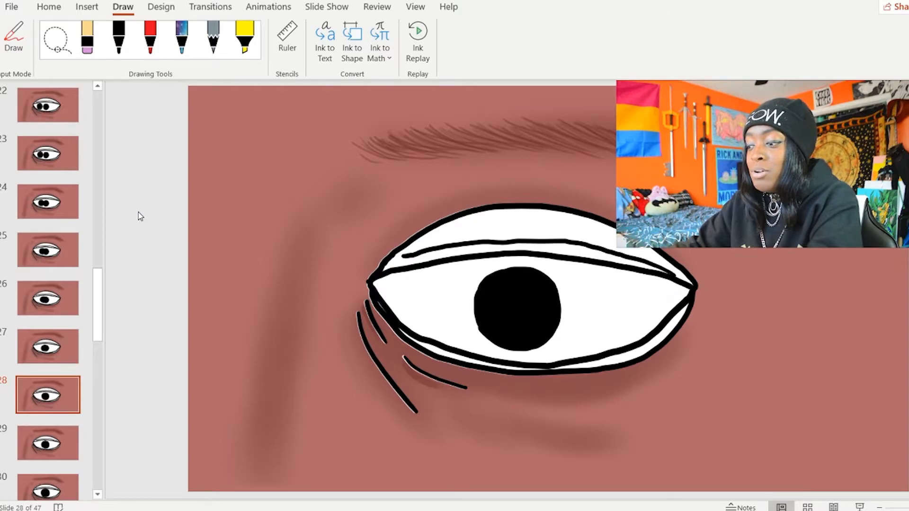
scroll(139, 213, down, 1)
scroll(53, 379, down, 1)
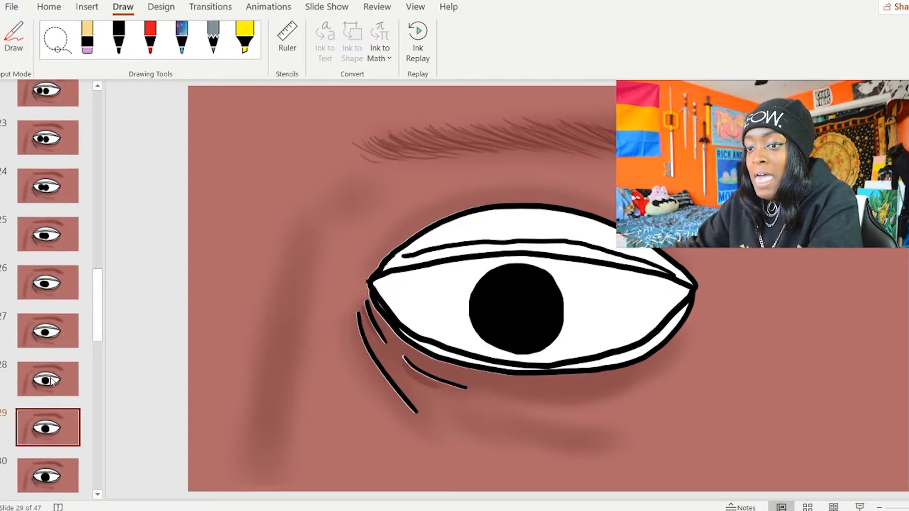
scroll(53, 383, down, 3)
key(Down)
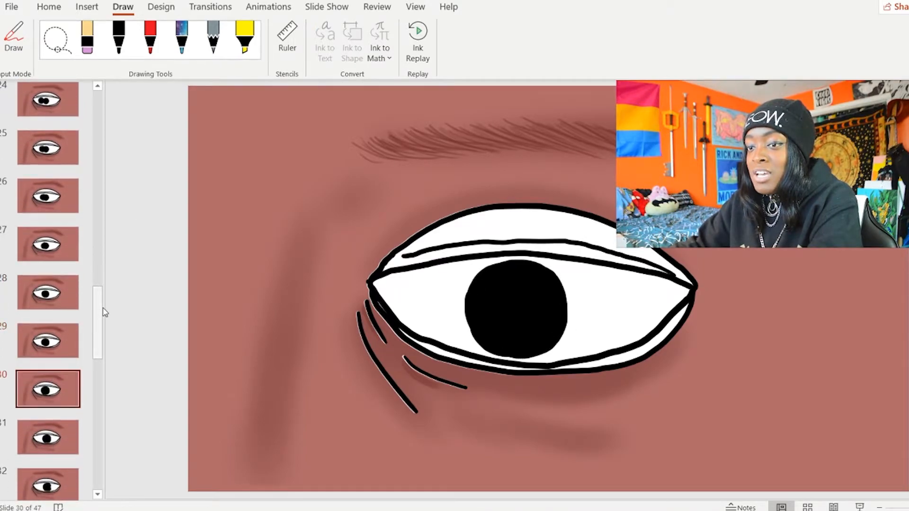
key(Down)
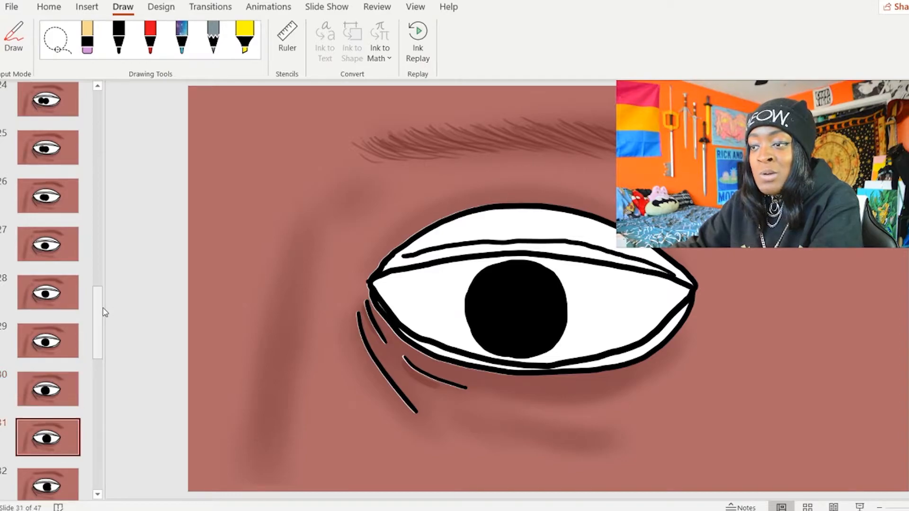
Step: Advance from slide 31 to slide 33 to examine the first frame where the enlarged pupil is cut into
scroll(102, 310, down, 2)
scroll(91, 333, down, 1)
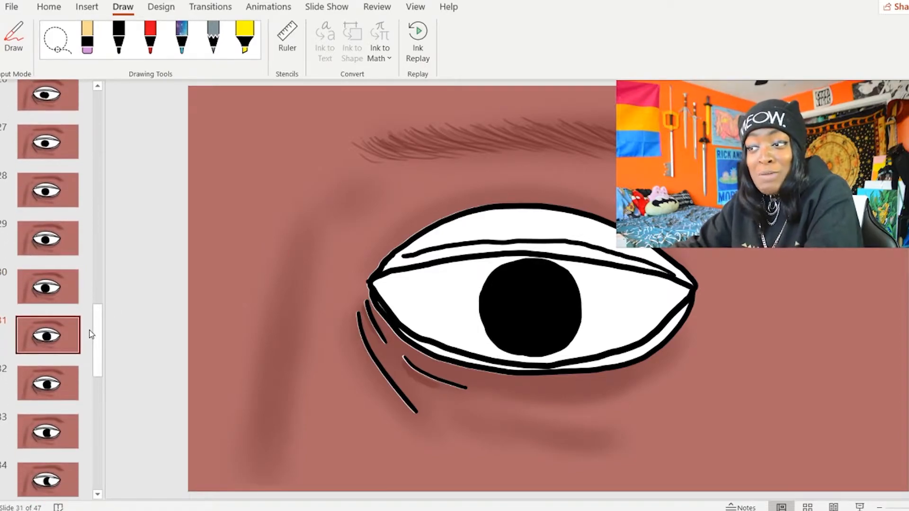
key(Down)
key(Down)
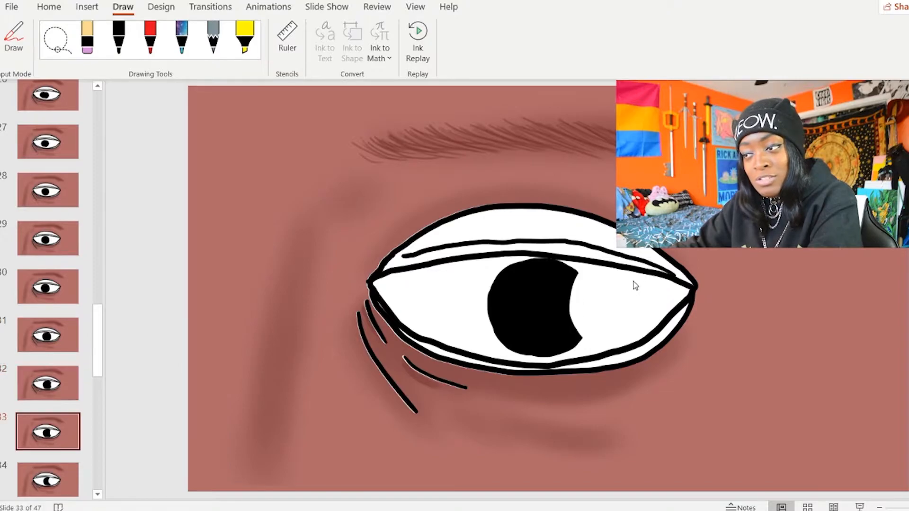
Step: Inspect the white stroke covering the pupil's edge on slide 33 by selecting it, and clear the selection
click(579, 300)
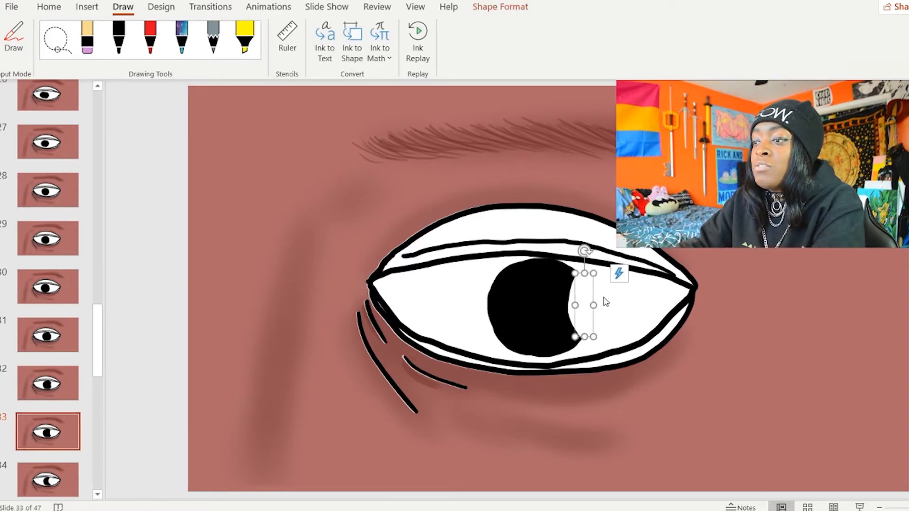
click(574, 306)
click(130, 213)
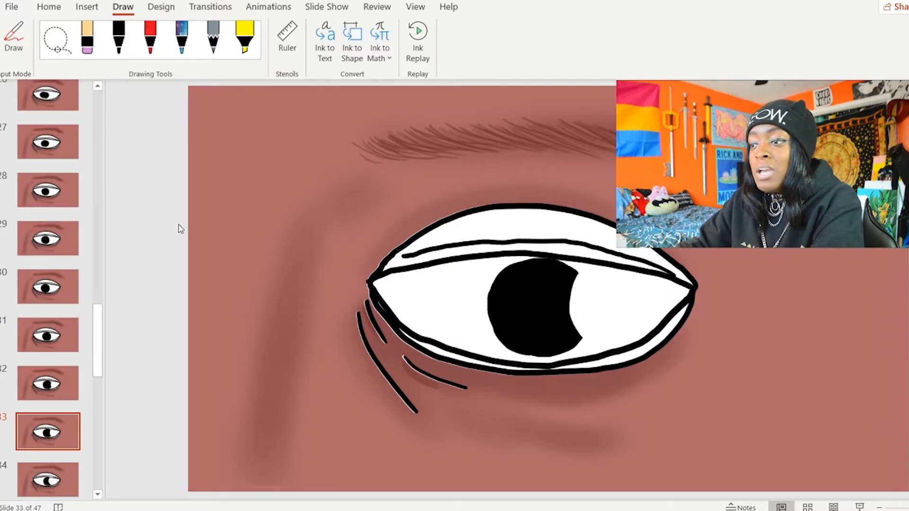
Step: Step from slide 33 to slide 41, examining how the pupil narrows to a crescent and the eyelids close
scroll(184, 284, down, 1)
scroll(552, 300, down, 1)
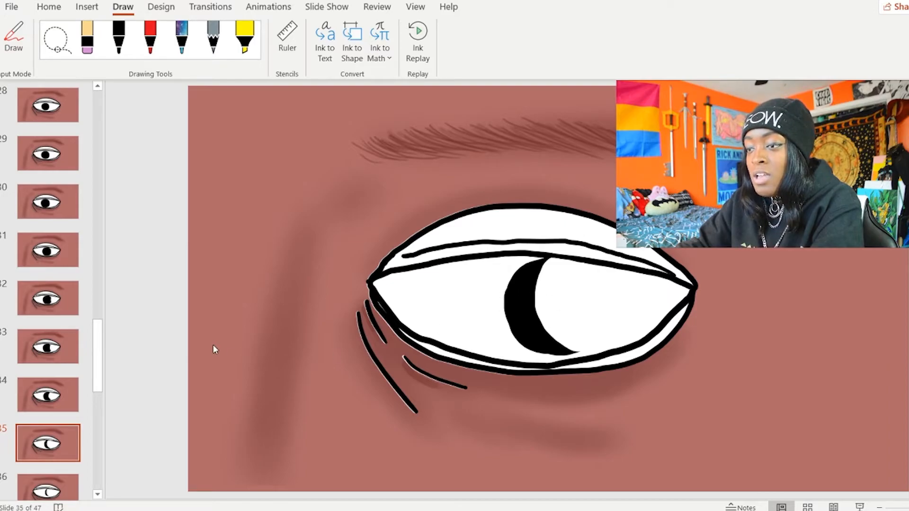
scroll(213, 345, down, 1)
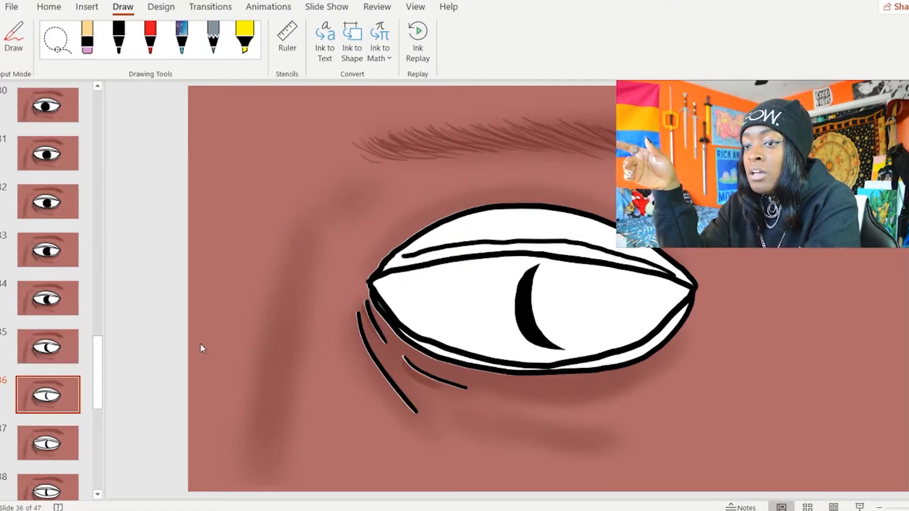
key(Down)
key(Down)
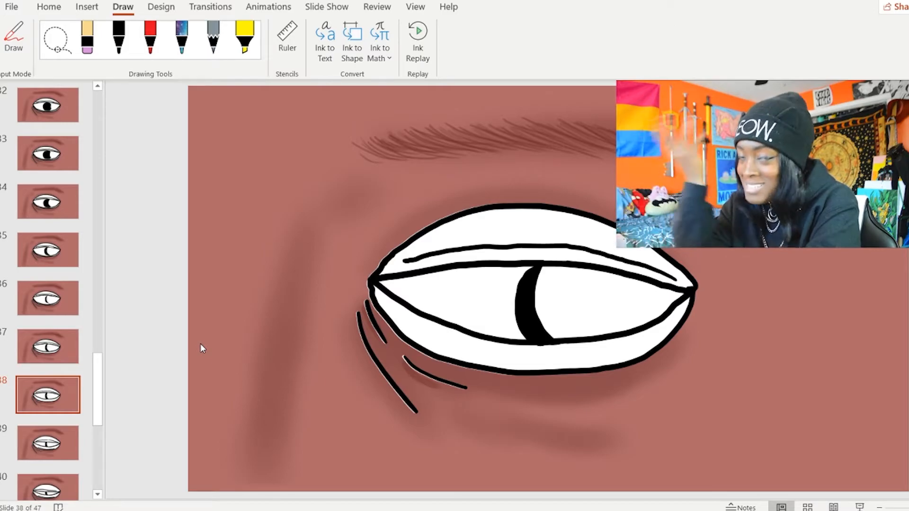
key(Down)
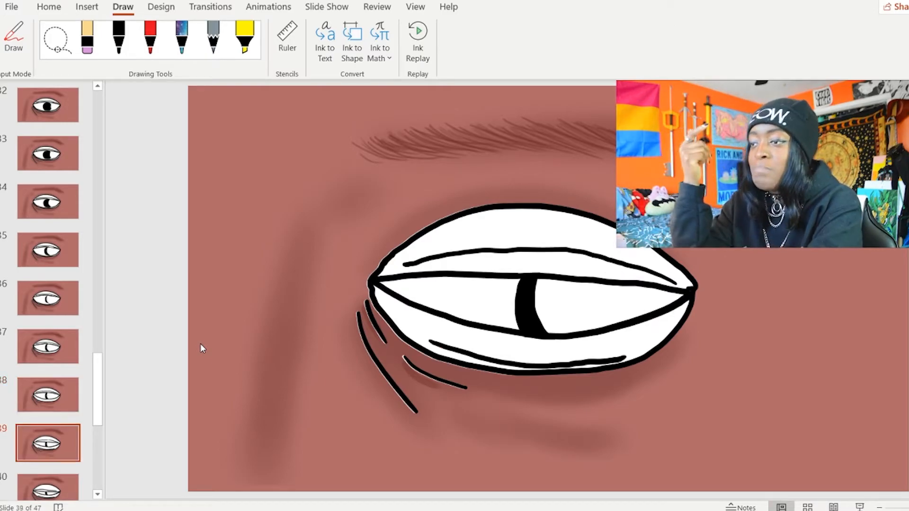
key(Down)
key(Down)
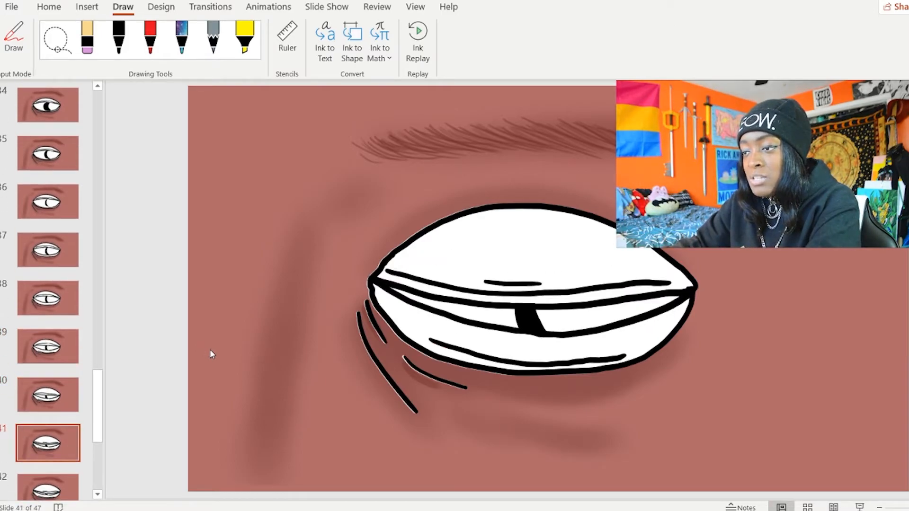
Step: Go back from slide 41 to slide 35 to re-examine the crescent-shaped pupil
key(Up)
key(Up)
key(Up)
key(Up)
key(Up)
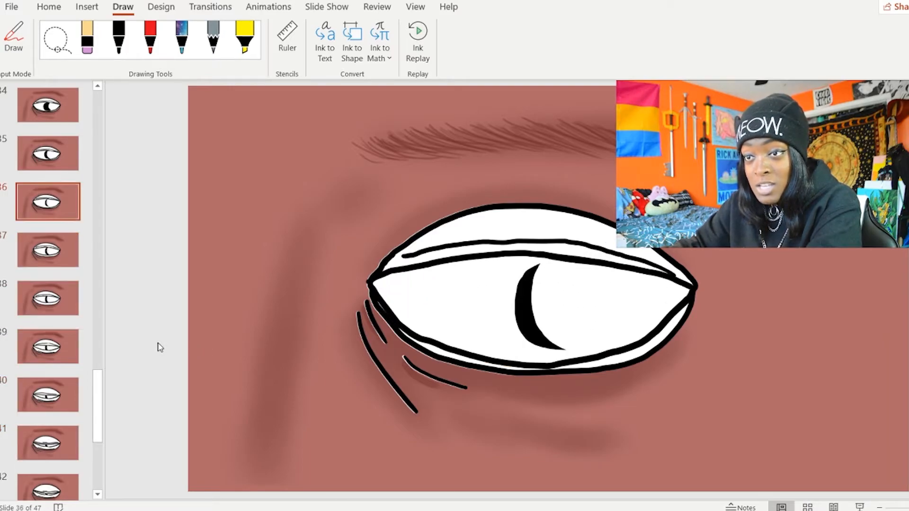
key(Up)
Step: Inspect the ink covering the pupil on slide 35 by selecting it, clear the selection, and display slide 36
click(525, 317)
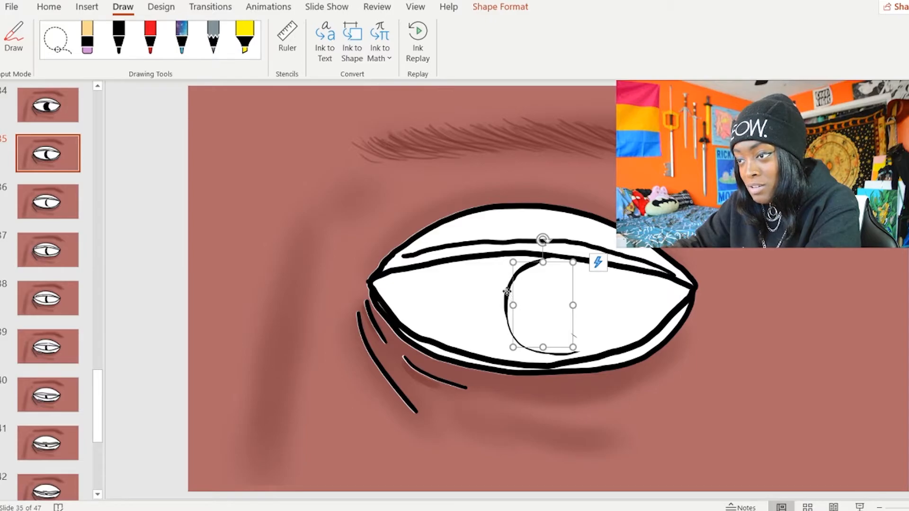
key(ctrl+z)
click(126, 227)
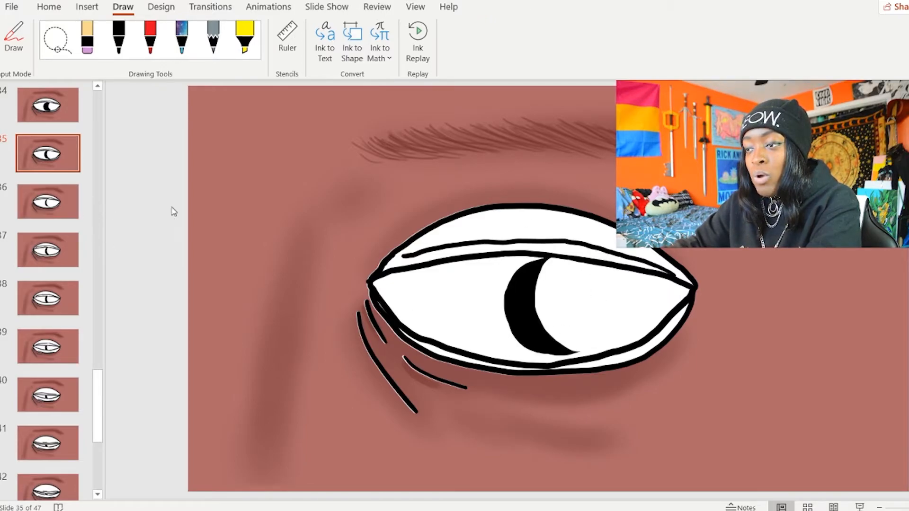
click(61, 192)
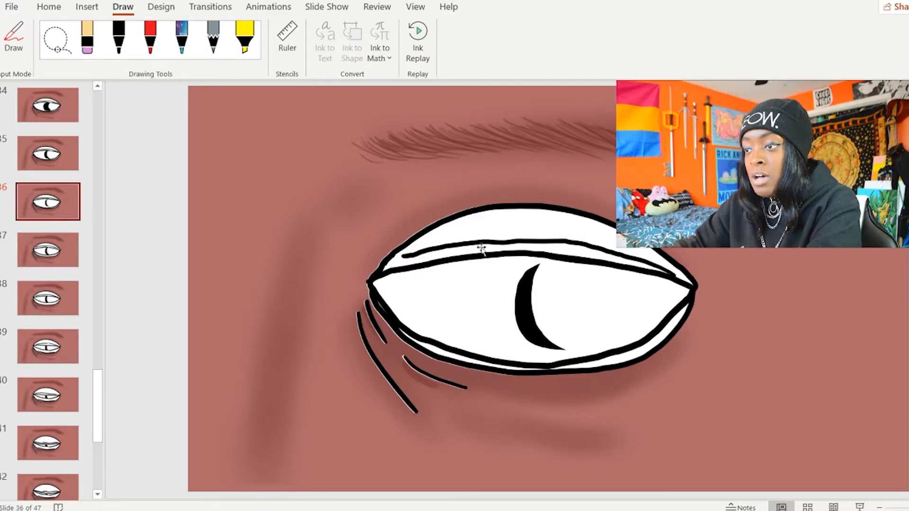
Step: Advance from slide 36 to slide 39, inspect the small ink stroke above the pupil by selecting it, and clear the selection
key(Down)
key(Down)
key(Down)
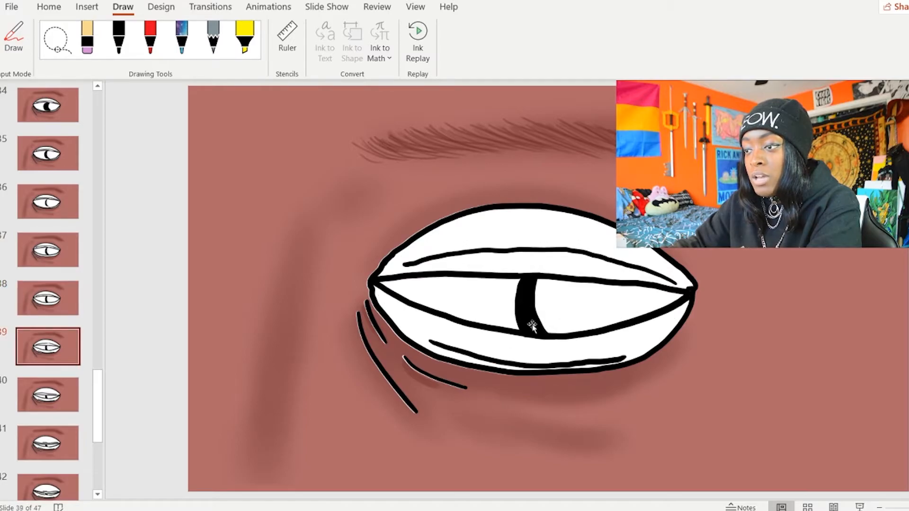
click(532, 268)
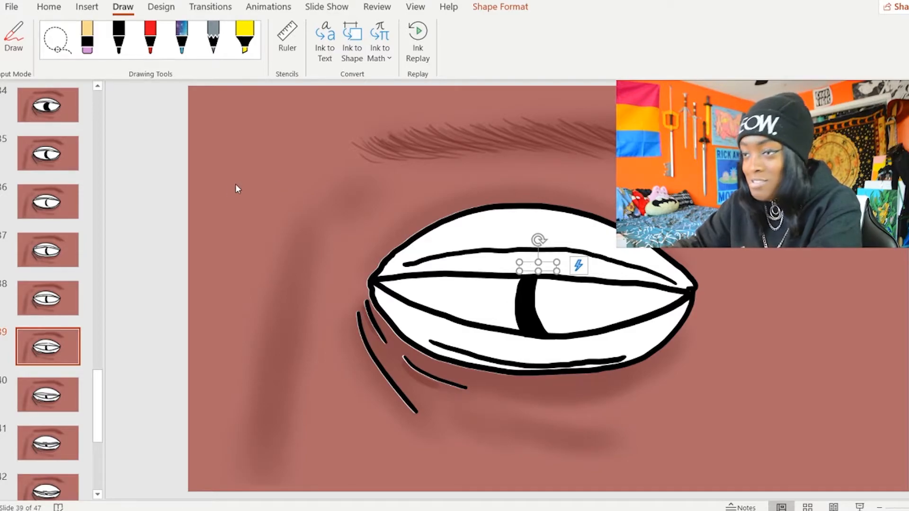
click(151, 230)
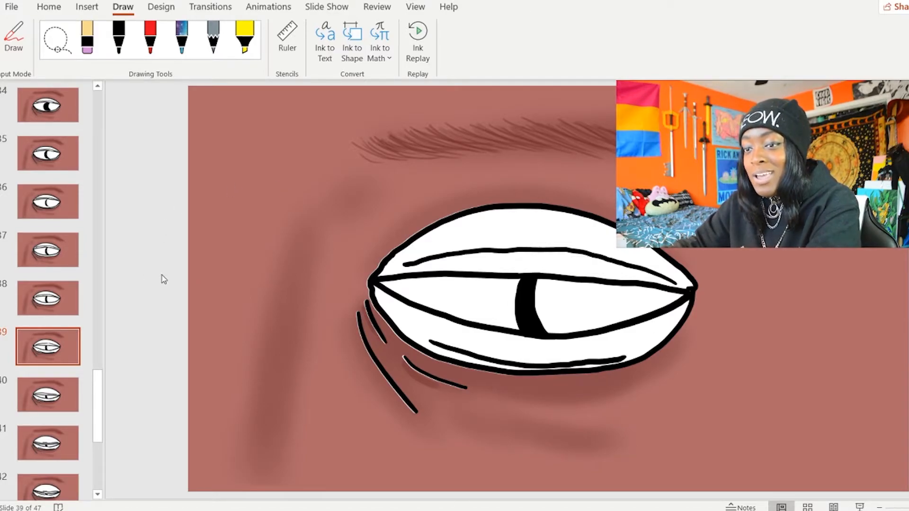
Step: Display slide 40, inspect the ink strokes covering the pupil's upper and lower ends by selecting them, and clear the selection
scroll(586, 325, down, 1)
click(525, 281)
click(538, 351)
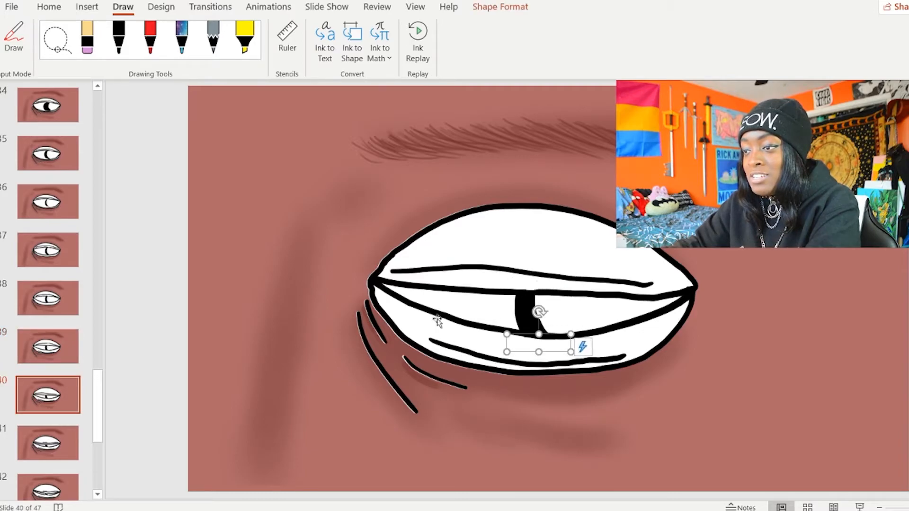
click(133, 253)
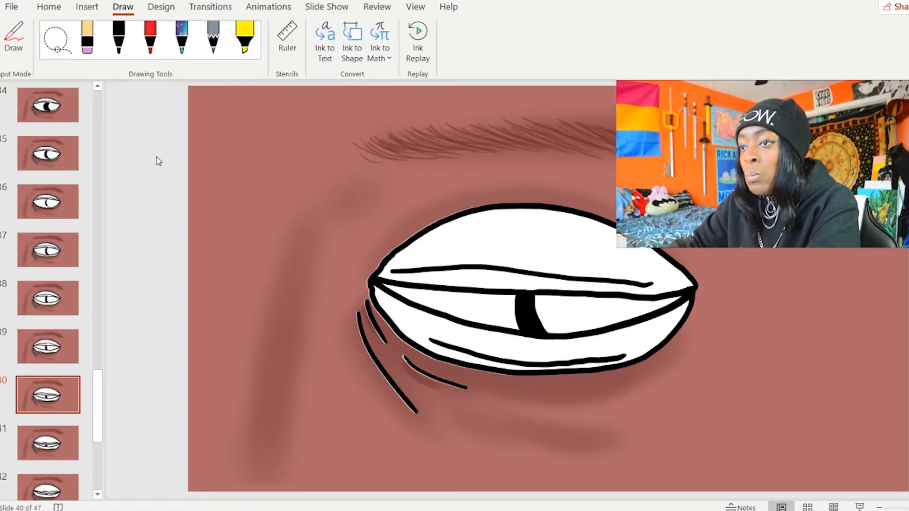
Step: Step through slides 41 to 45 to examine how the eyelid closes over the pupil, and return to slide 44
key(Down)
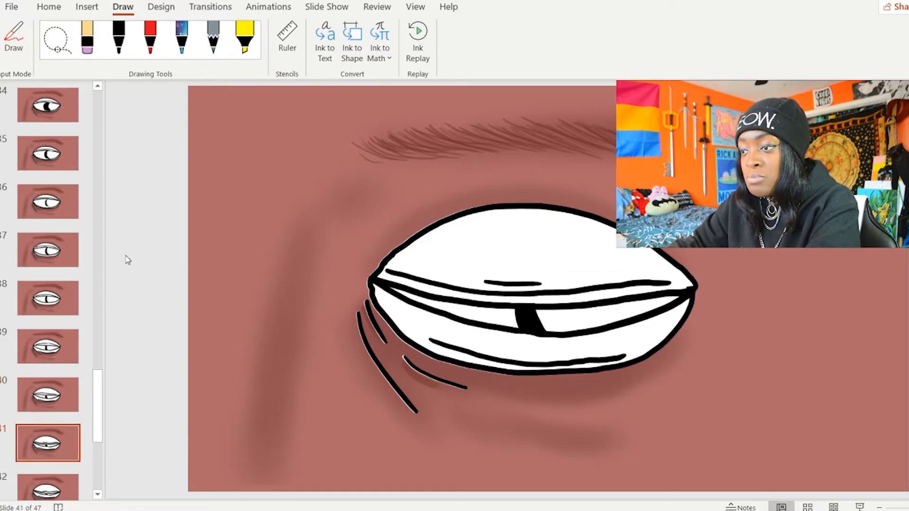
key(Down)
key(Down)
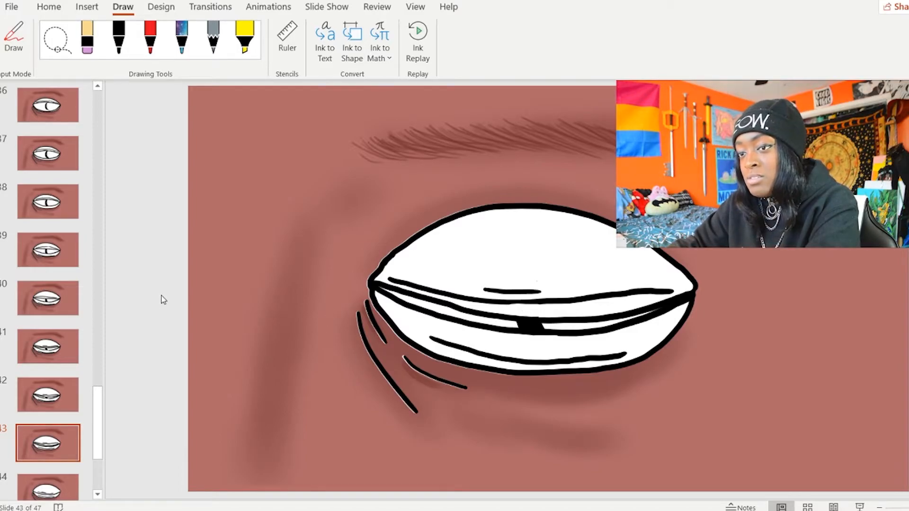
key(Down)
key(Down)
key(Up)
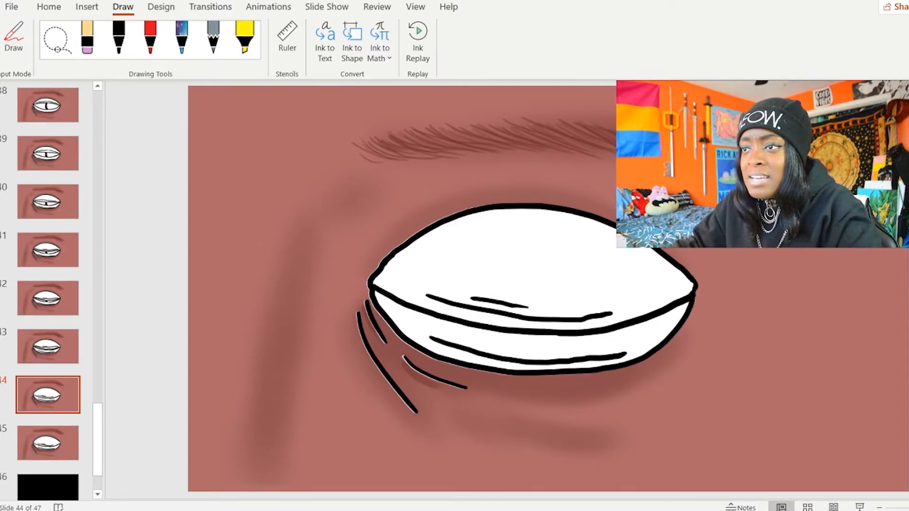
Step: Open the background formatting options for slide 44 to examine its picture background, and select slide 43
click(327, 6)
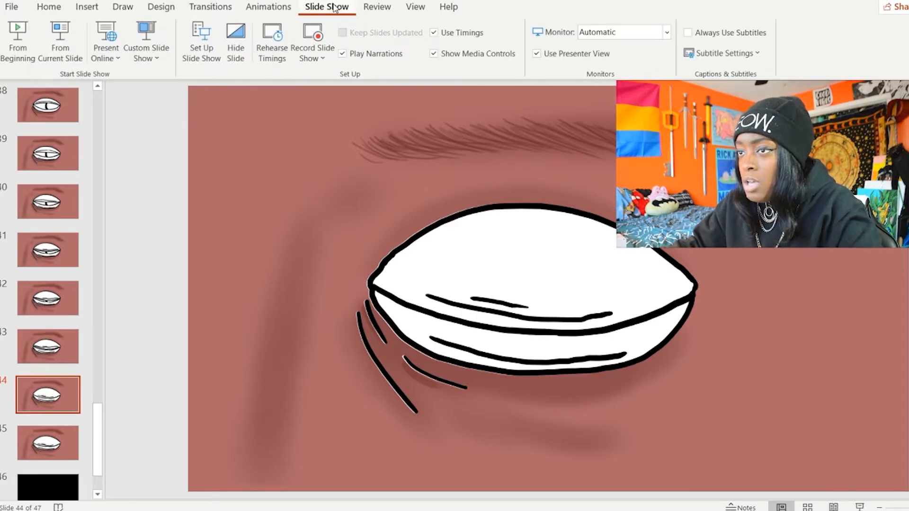
click(166, 15)
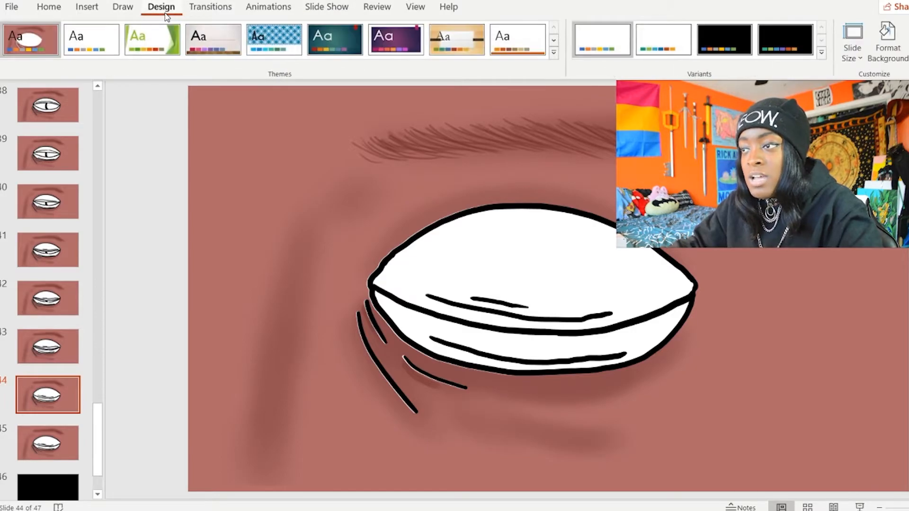
click(886, 32)
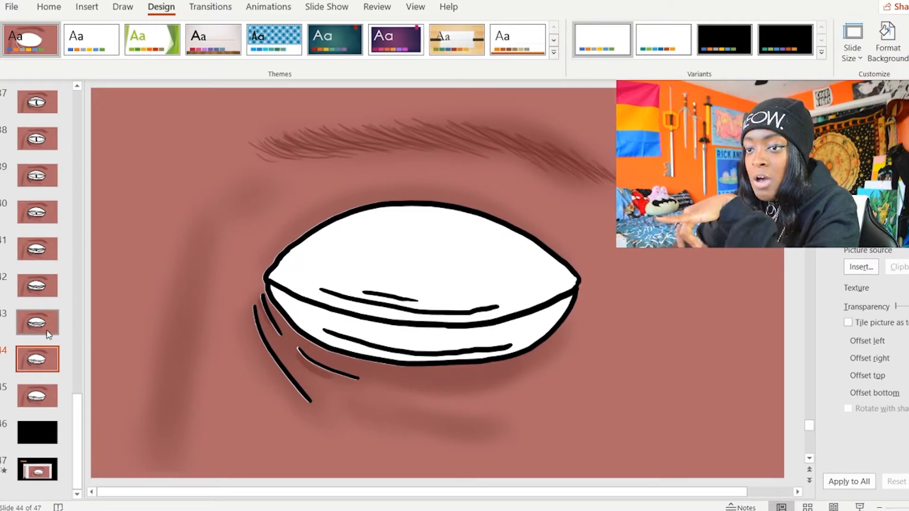
click(56, 331)
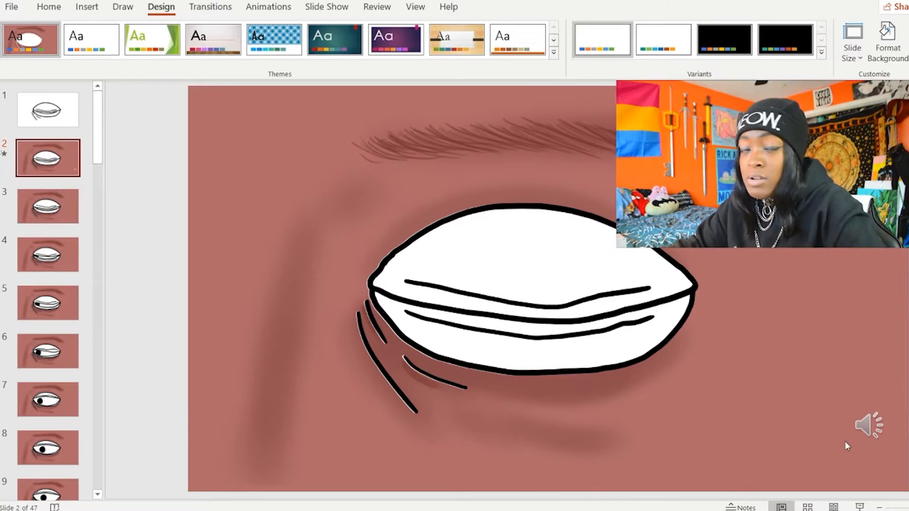
Step: Inspect the playback and trim settings of the sound effect on slide 2, close the trim settings without changes, and deselect the audio
click(865, 423)
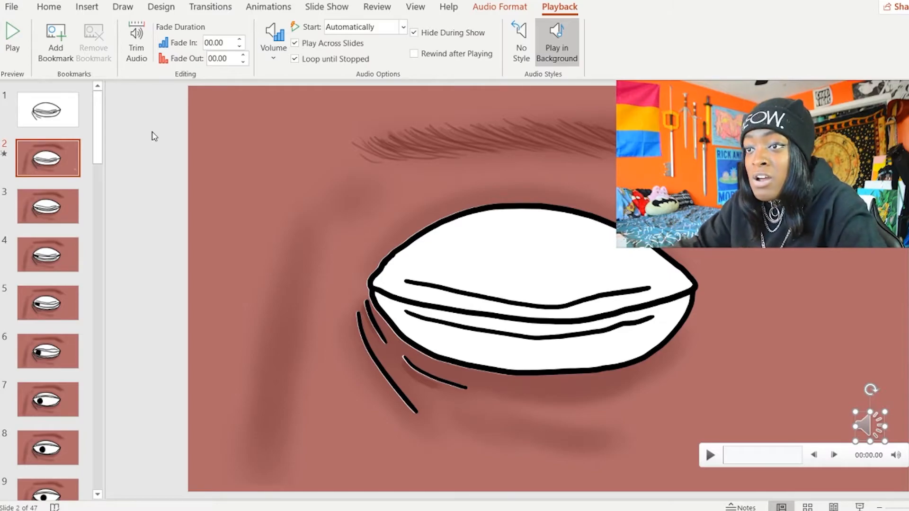
click(136, 47)
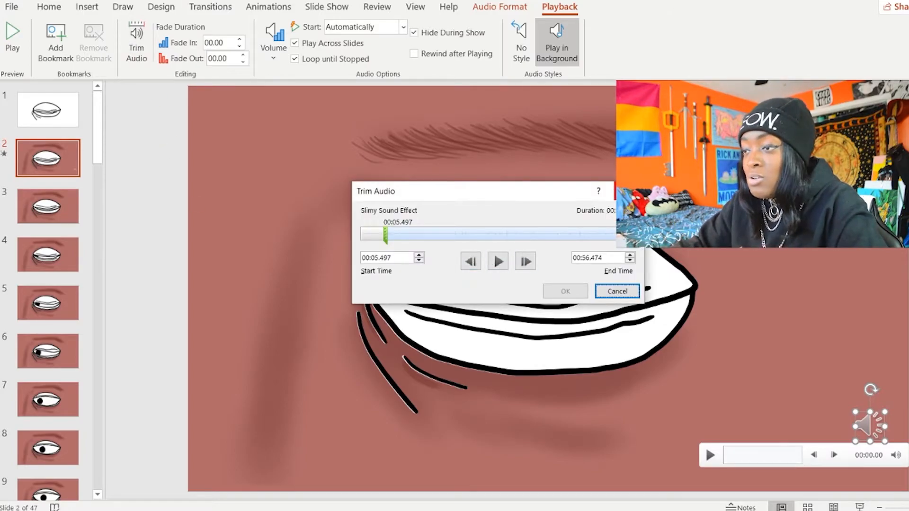
click(629, 190)
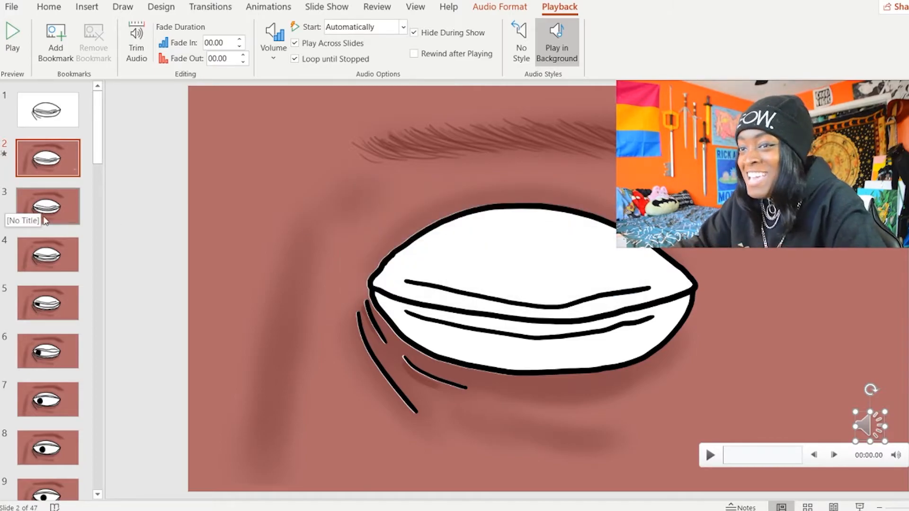
click(127, 219)
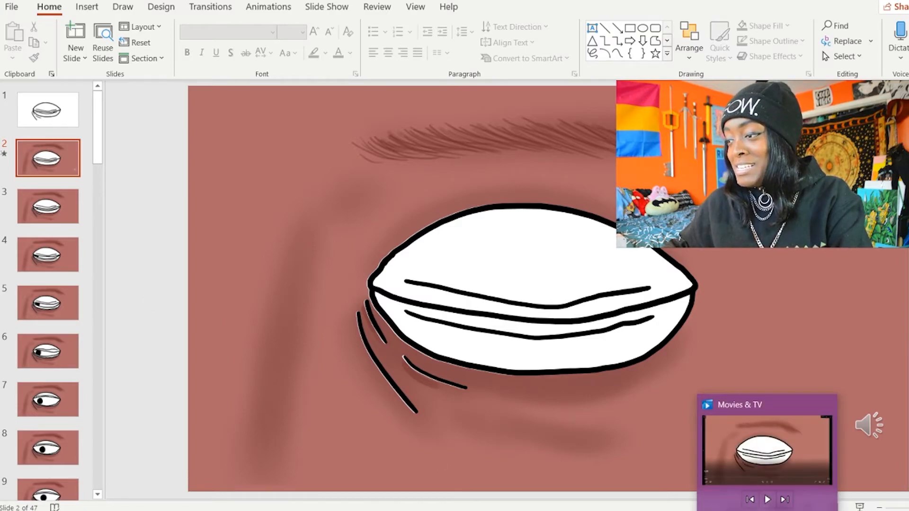
Step: Switch to Movies & TV and play the exported eye animation video
click(767, 510)
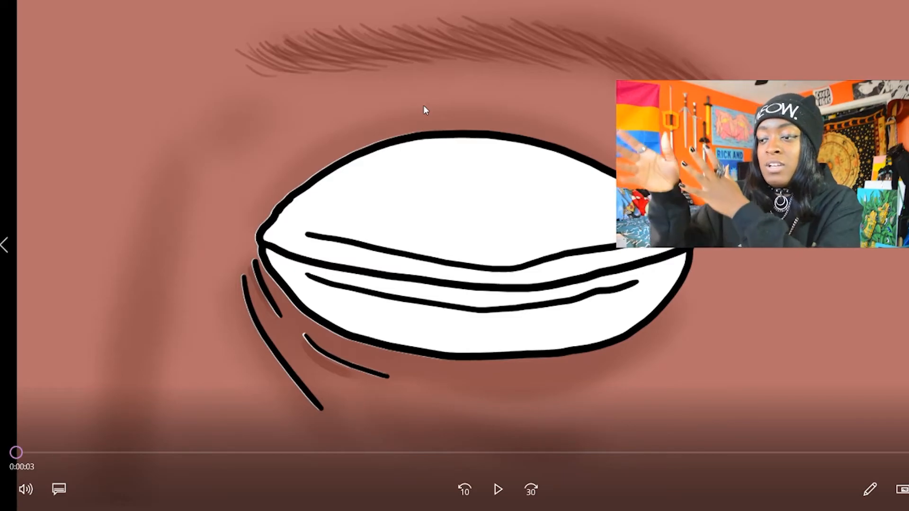
click(498, 490)
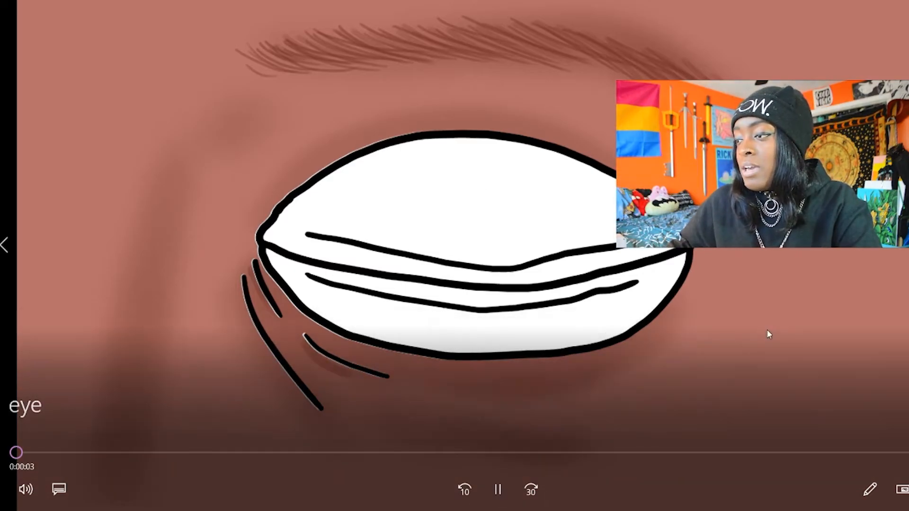